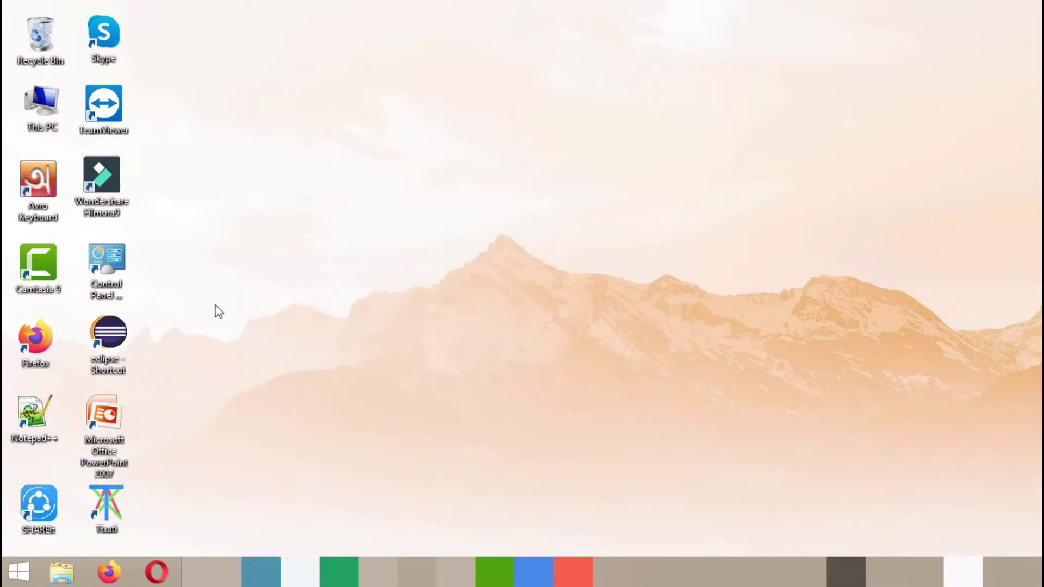
Step: Launch PowerPoint 2007 from its desktop shortcut to get a blank presentation
left_click(113, 417)
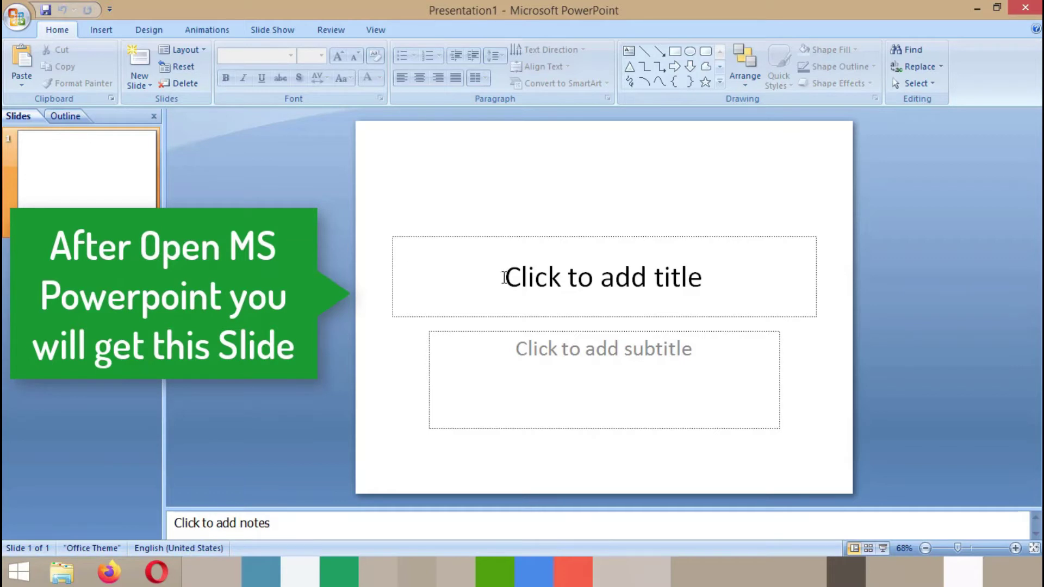
Step: Paste the word 'Computer' into the title placeholder of slide 1
left_click(594, 278)
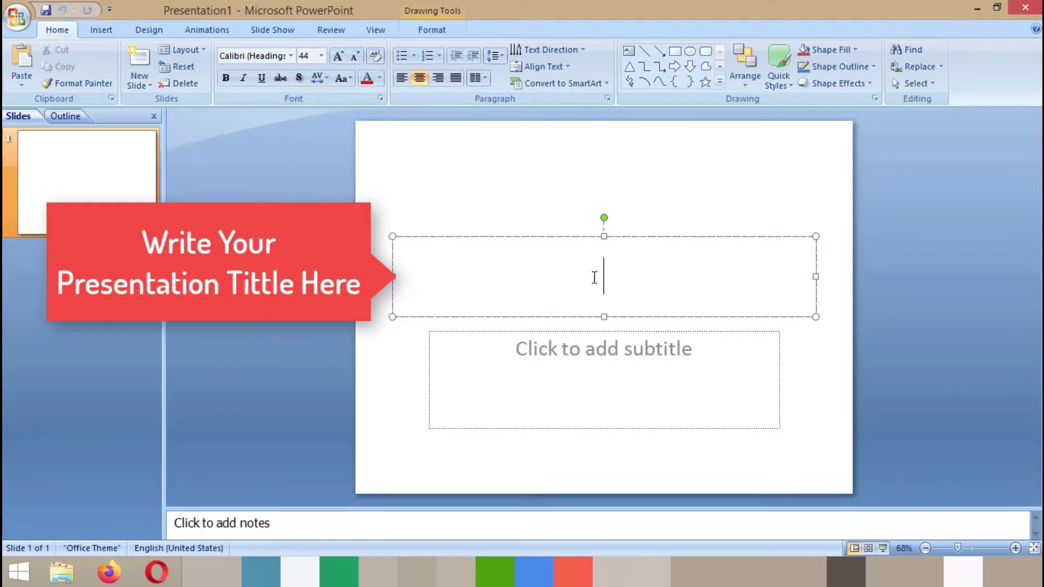
type("Computer")
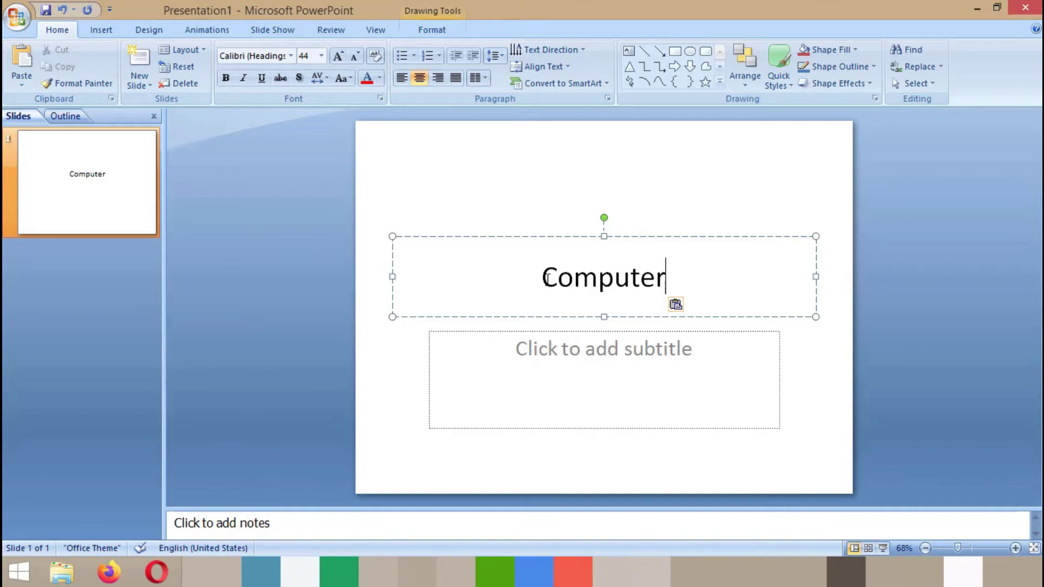
Step: Apply the Algerian font to the selected Computer title
left_click_drag(542, 277, 667, 291)
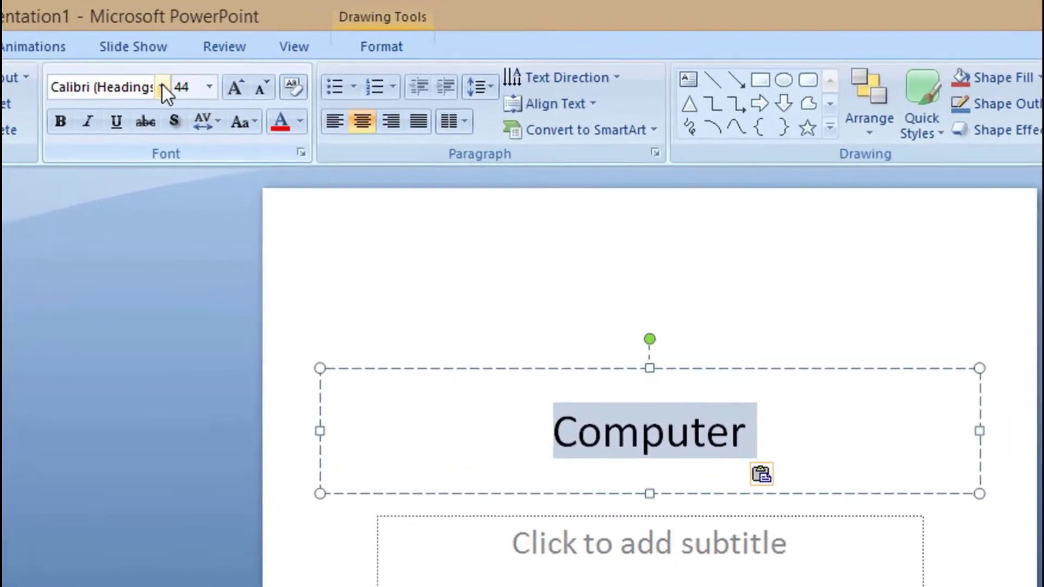
left_click(162, 87)
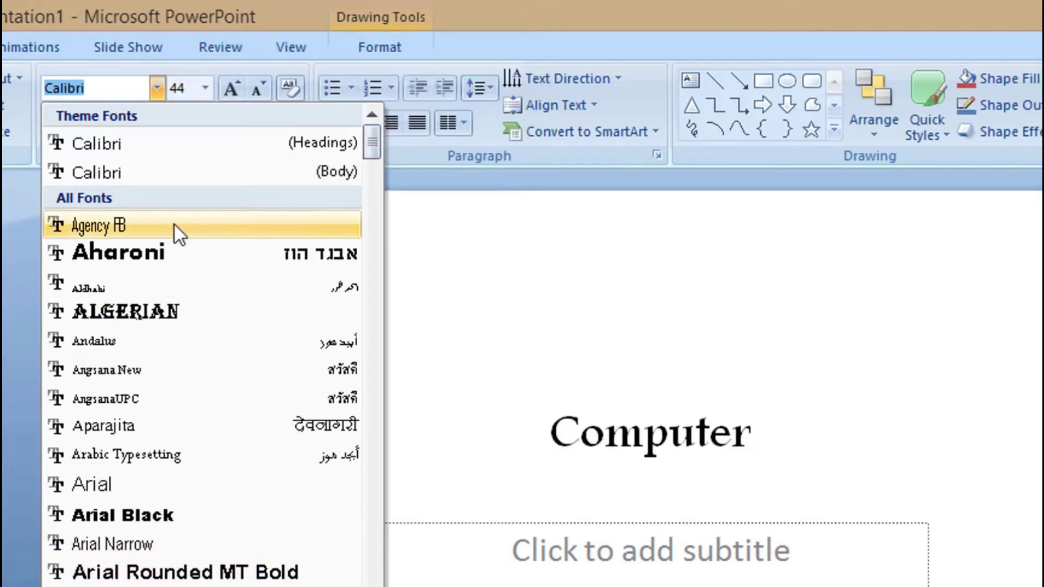
left_click(173, 310)
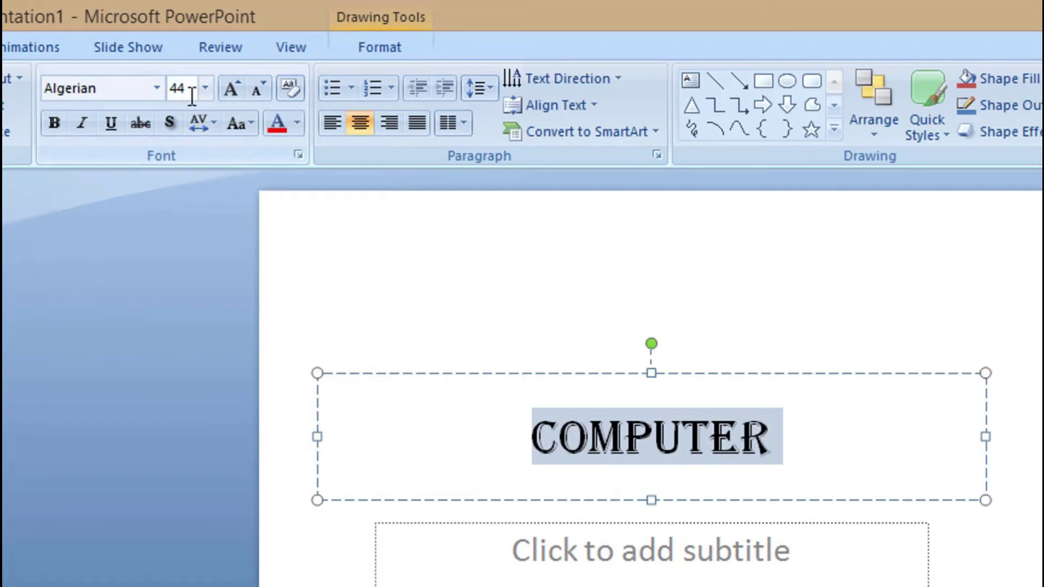
Step: Change the title font from Algerian to Times New Roman
left_click(156, 88)
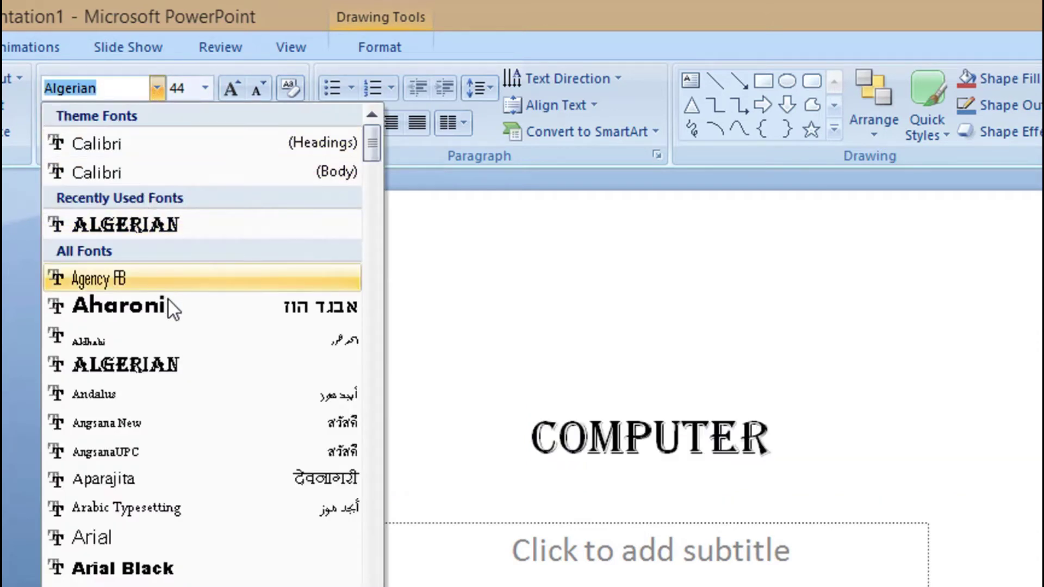
scroll(179, 315, "down", 4)
scroll(200, 367, "down", 5)
scroll(200, 367, "down", 6)
scroll(200, 370, "down", 5)
scroll(200, 368, "down", 5)
scroll(200, 368, "down", 5)
scroll(200, 367, "down", 5)
scroll(200, 367, "down", 5)
scroll(200, 367, "down", 5)
scroll(200, 367, "down", 6)
scroll(200, 367, "down", 2)
scroll(201, 366, "up", 2)
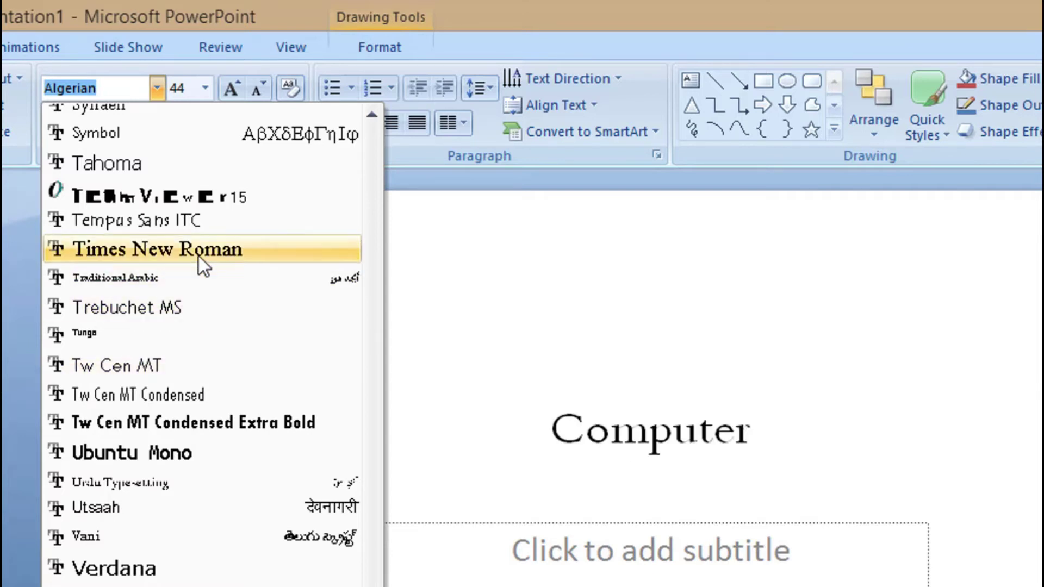
left_click(198, 253)
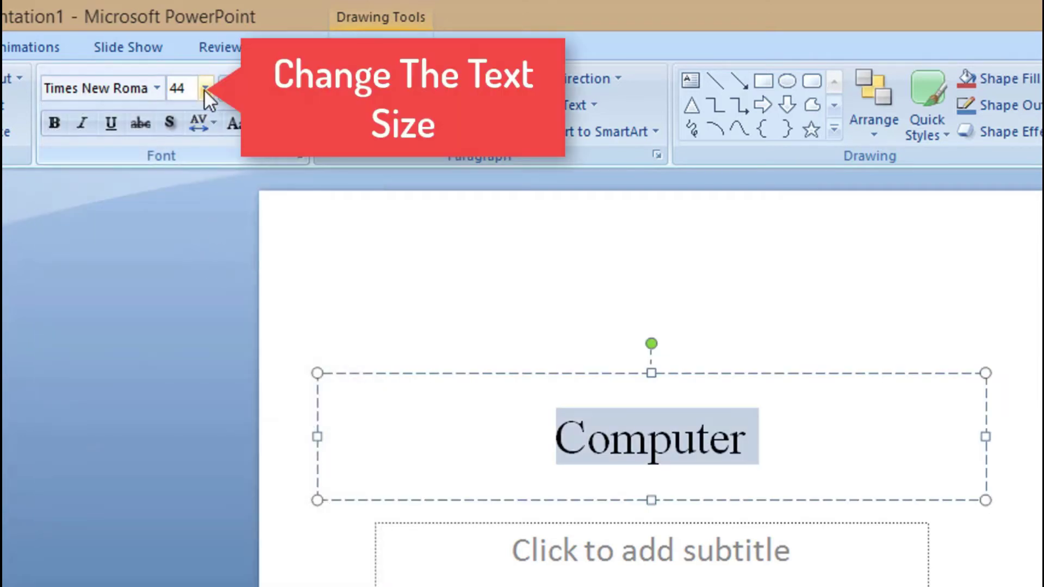
Step: Set the Computer title to 48 pt, toggling bold, italic and underline back off
left_click(205, 89)
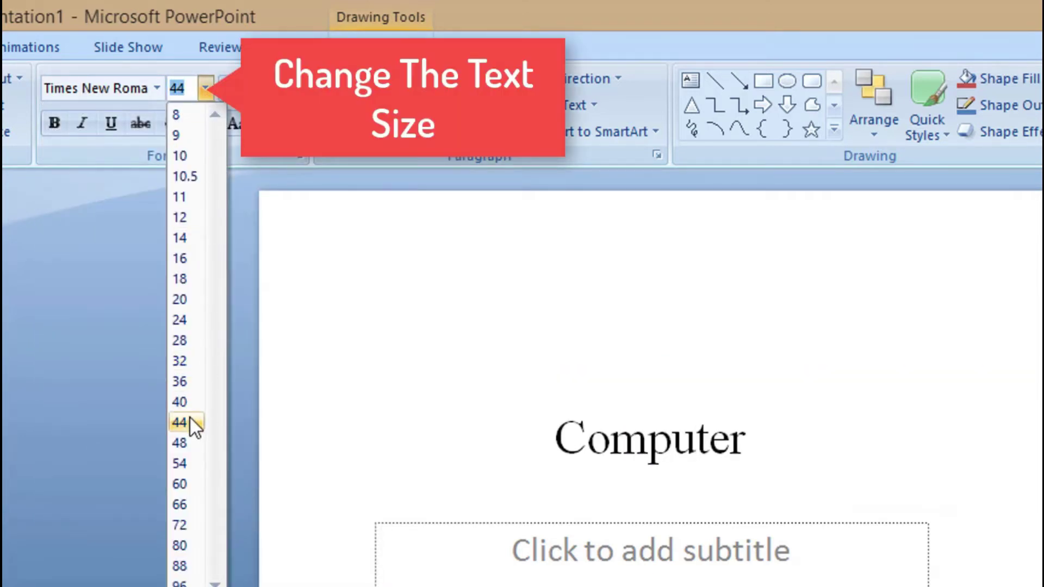
left_click(182, 436)
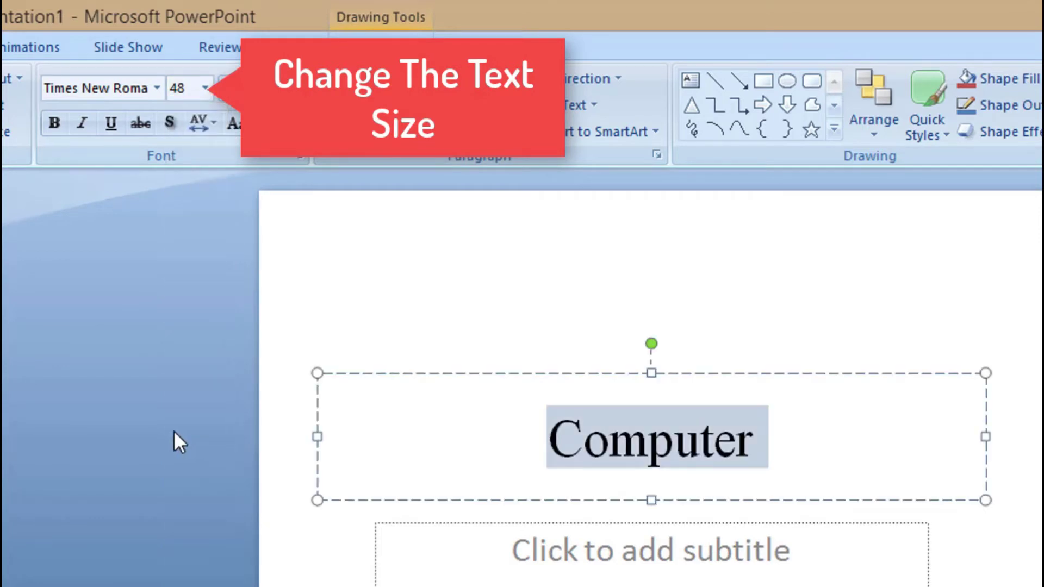
left_click(54, 125)
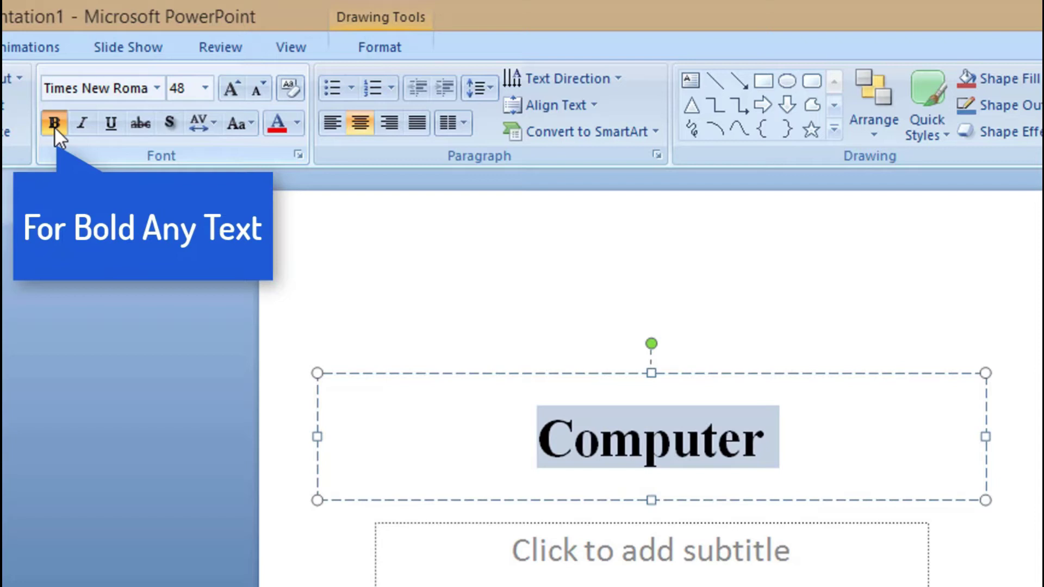
left_click(81, 123)
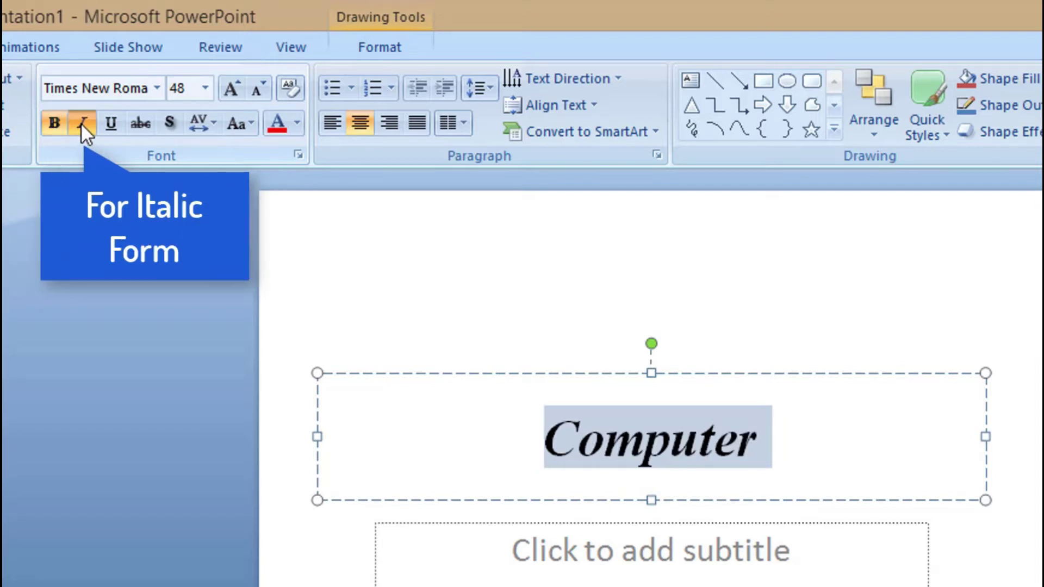
left_click(81, 123)
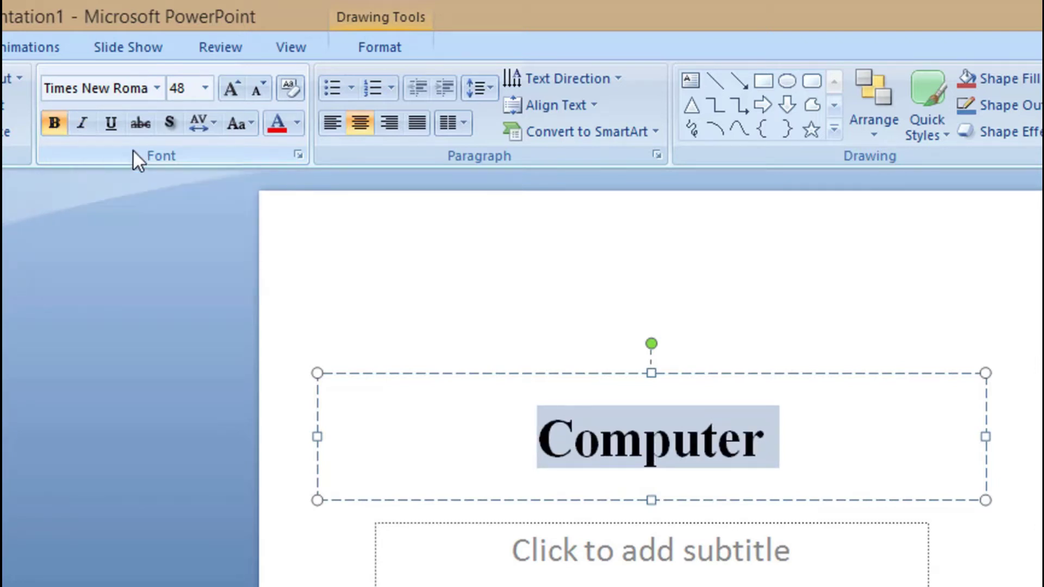
left_click(111, 124)
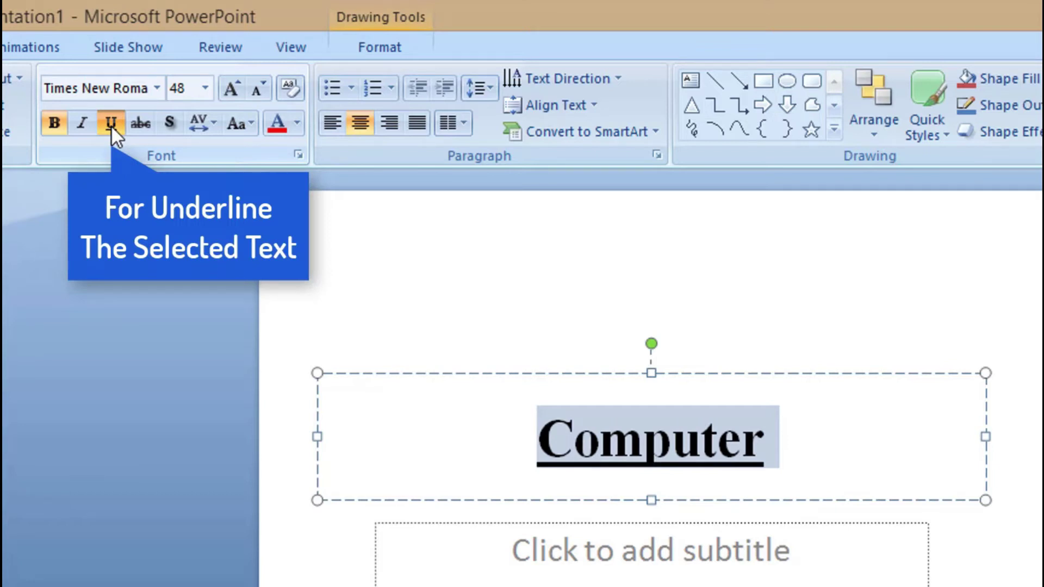
left_click(111, 123)
key("ctrl+b")
left_click(674, 438)
Step: Apply Text Shadow to the Computer title, removing and reapplying it once to compare
left_click(550, 436, "shift")
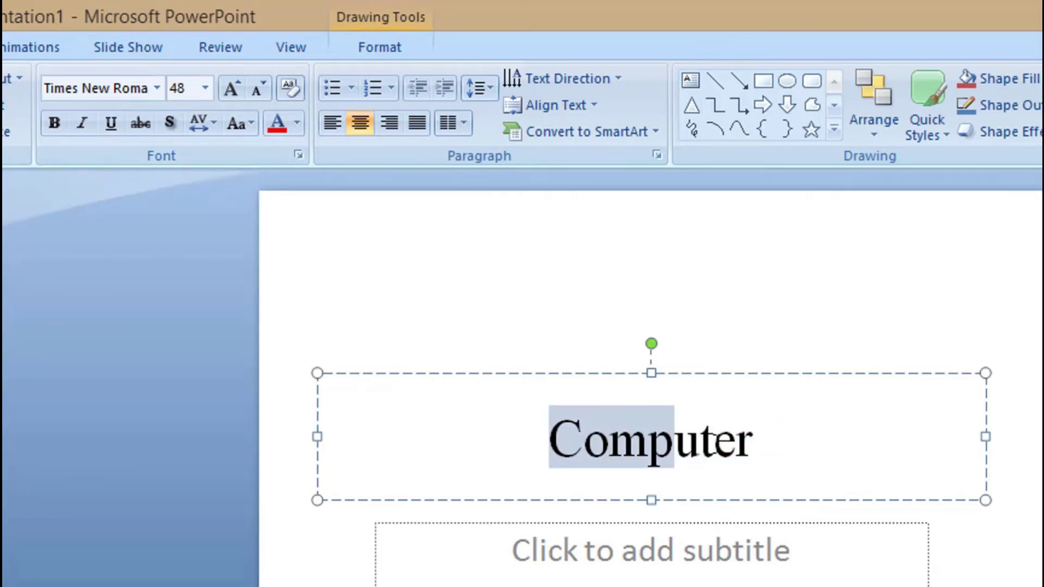
left_click_drag(674, 438, 758, 441)
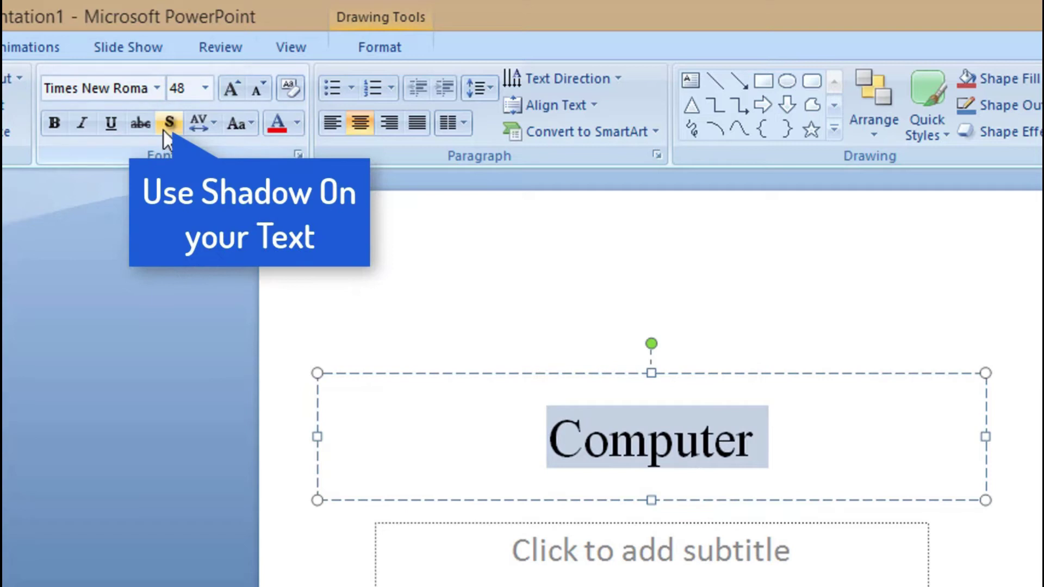
left_click(169, 123)
left_click(797, 438)
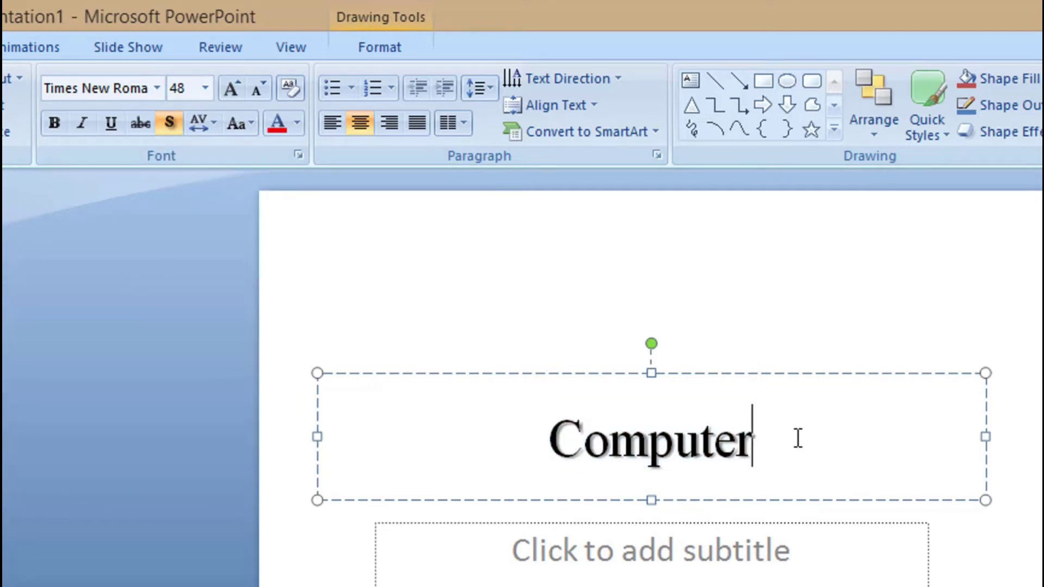
left_click_drag(798, 437, 515, 403)
left_click(167, 123)
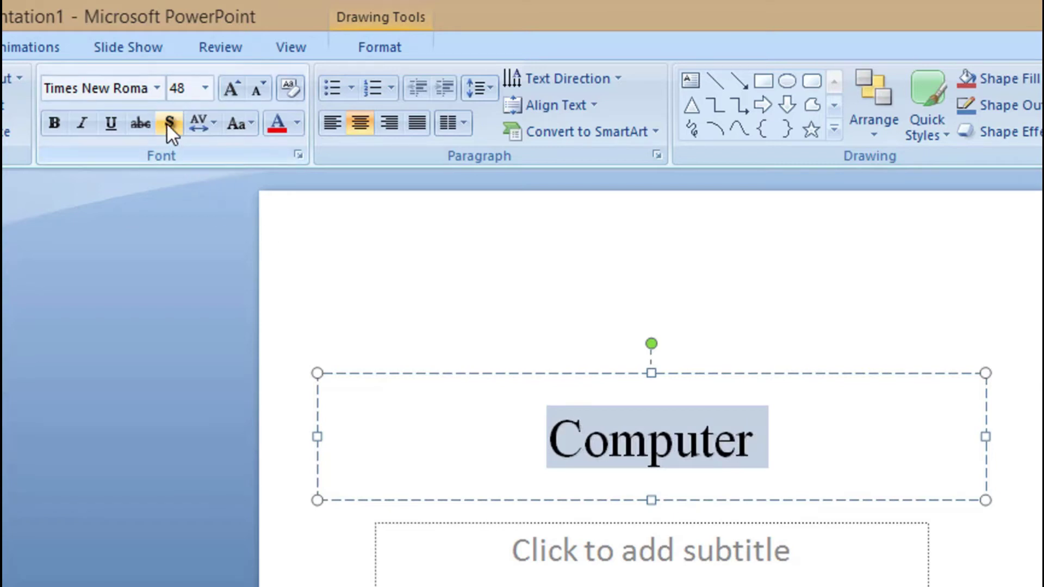
left_click(785, 454)
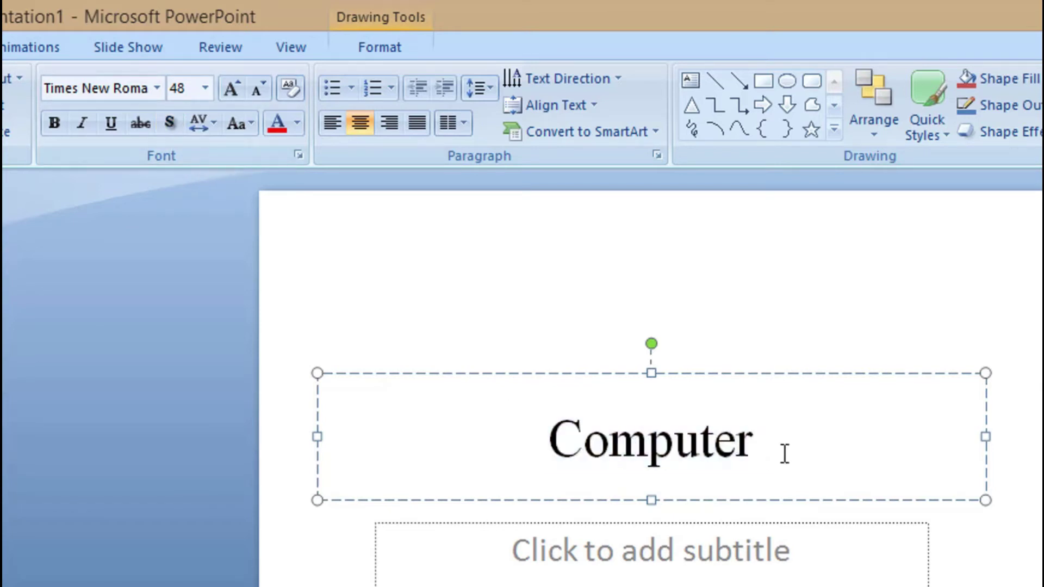
left_click_drag(765, 452, 546, 438)
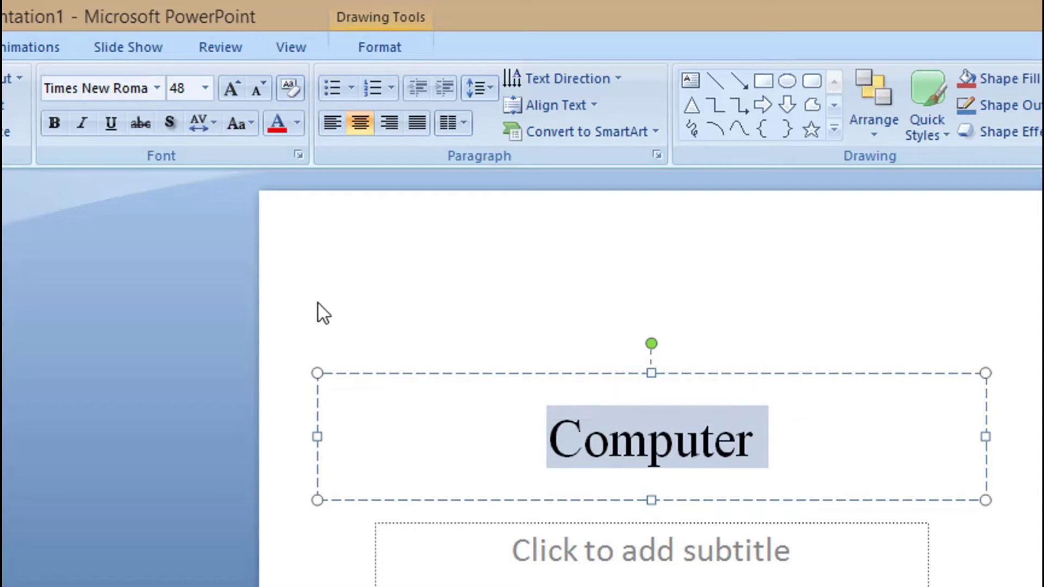
left_click(169, 124)
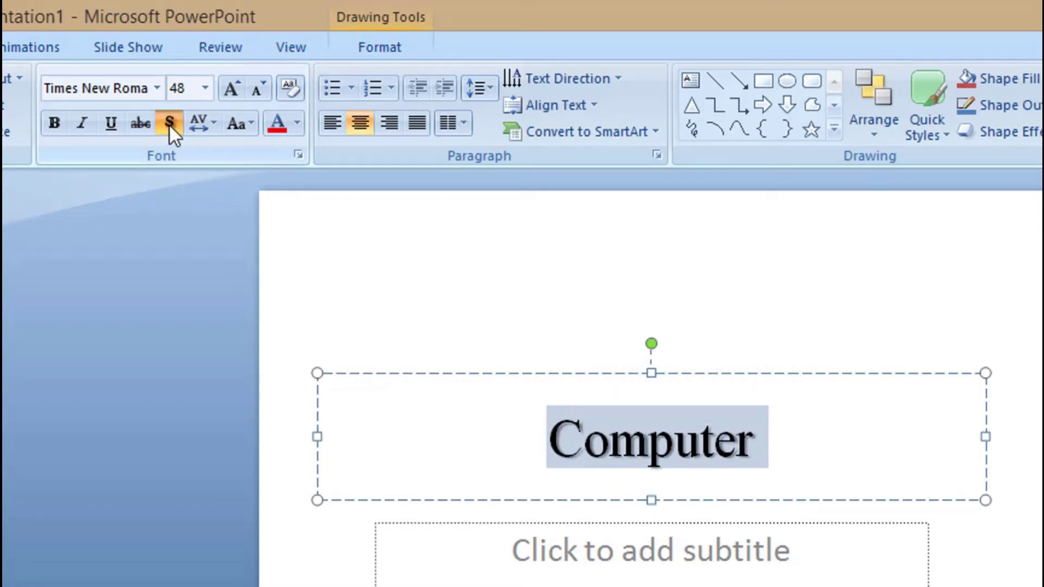
left_click(801, 445)
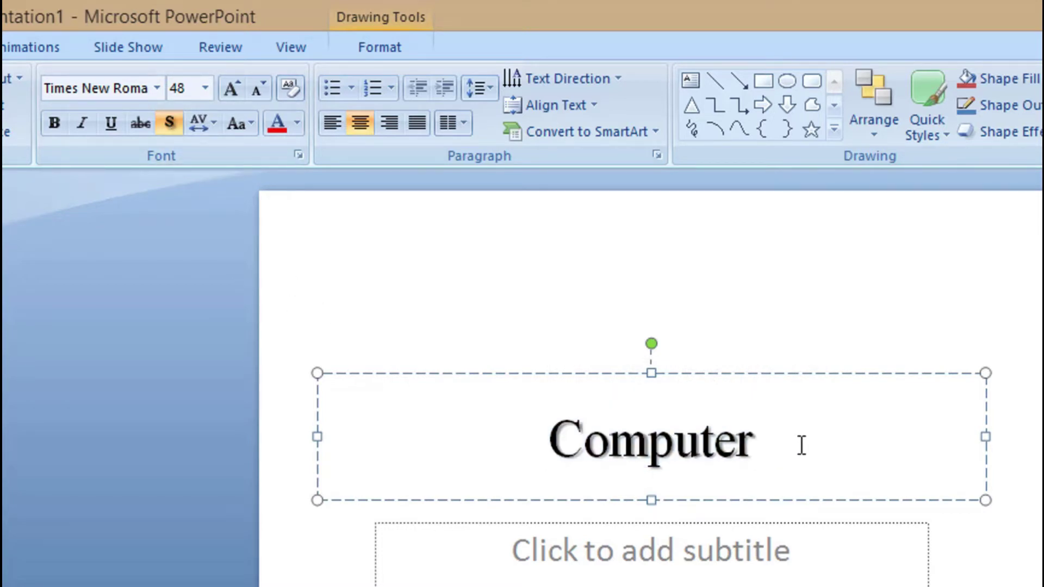
left_click_drag(543, 441, 756, 445)
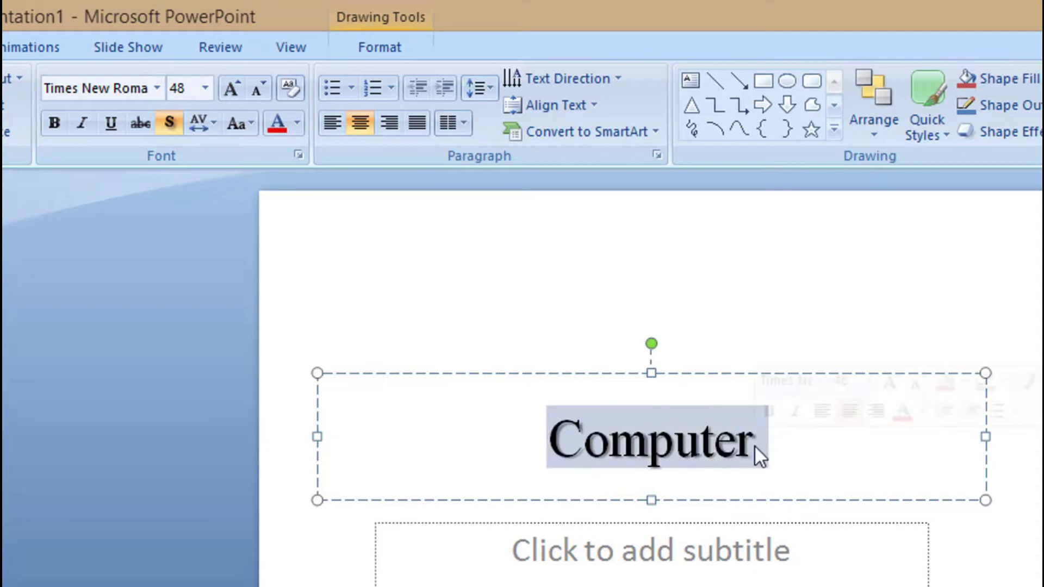
Step: Try Very Tight and then Tight character spacing on the Computer title
left_click(212, 124)
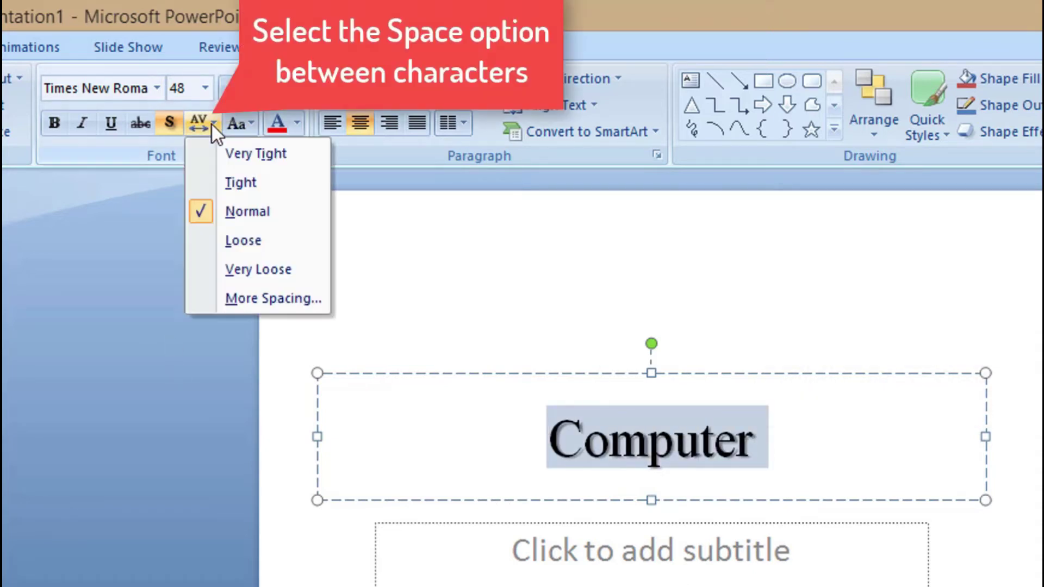
left_click(264, 157)
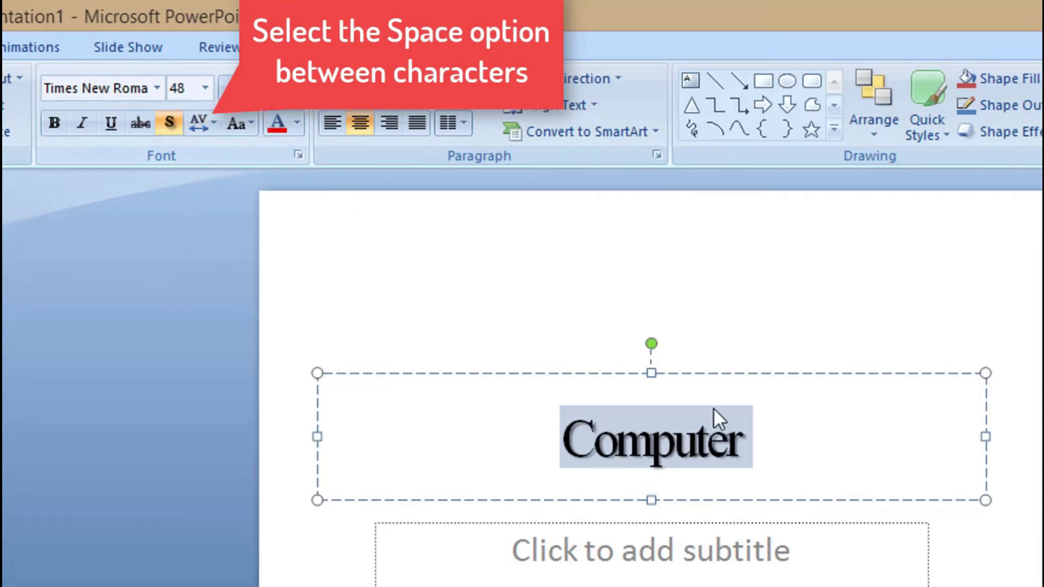
left_click(765, 446)
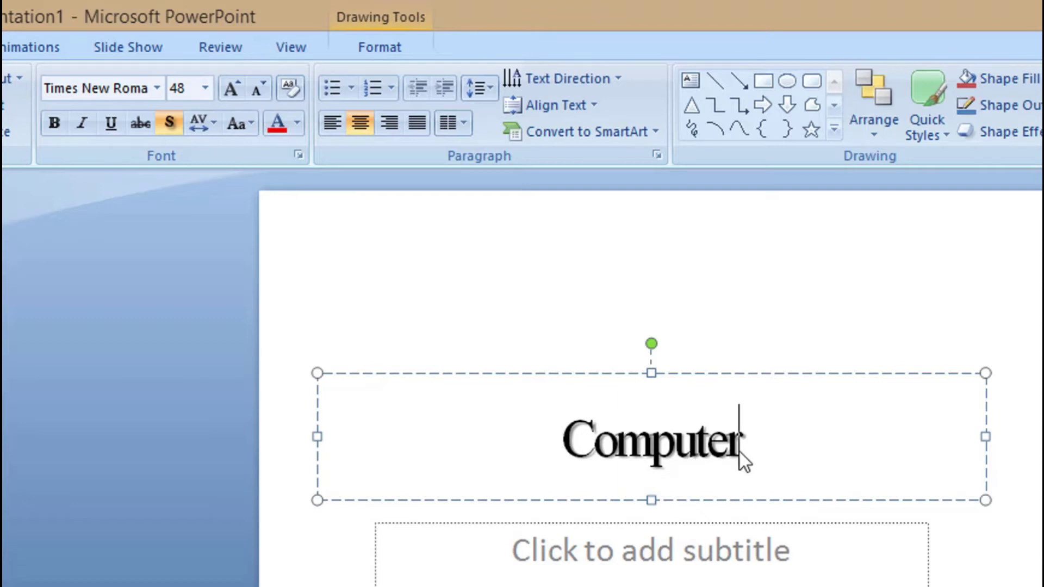
left_click_drag(739, 452, 563, 435)
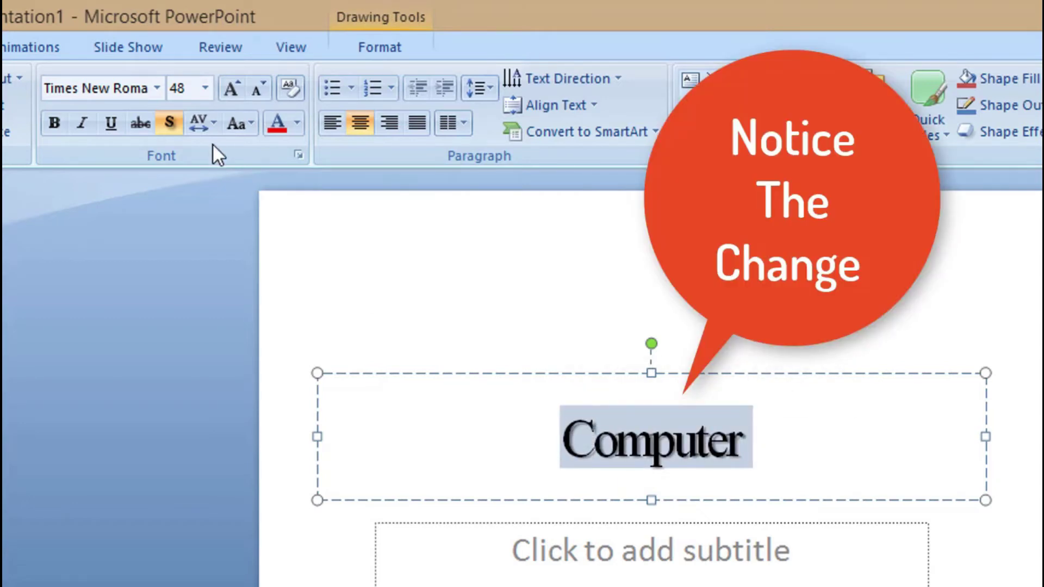
left_click(210, 125)
left_click(247, 187)
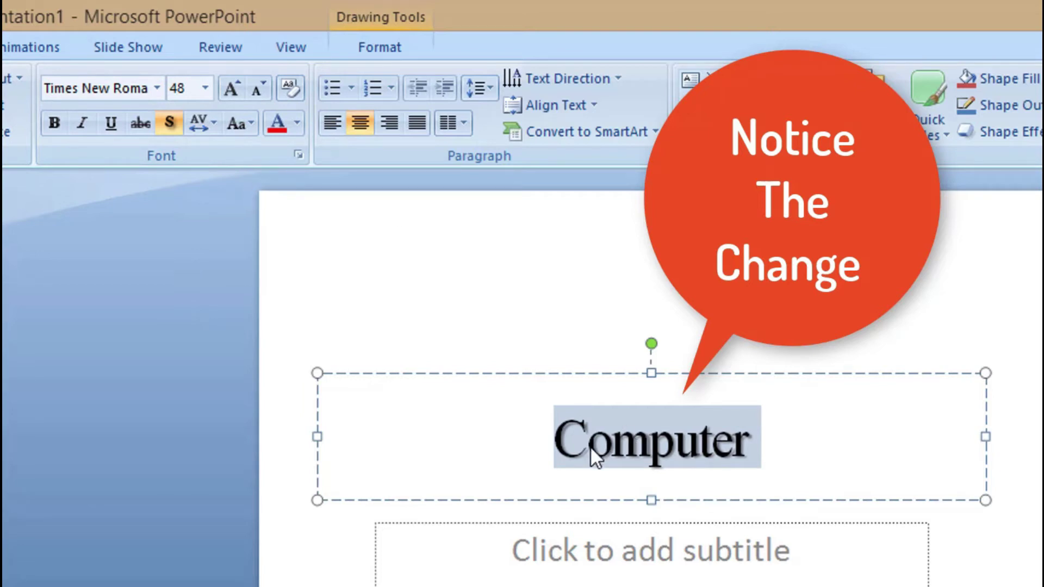
Step: Try Loose and then Very Loose character spacing on the title
left_click(577, 439)
left_click_drag(734, 443, 638, 442)
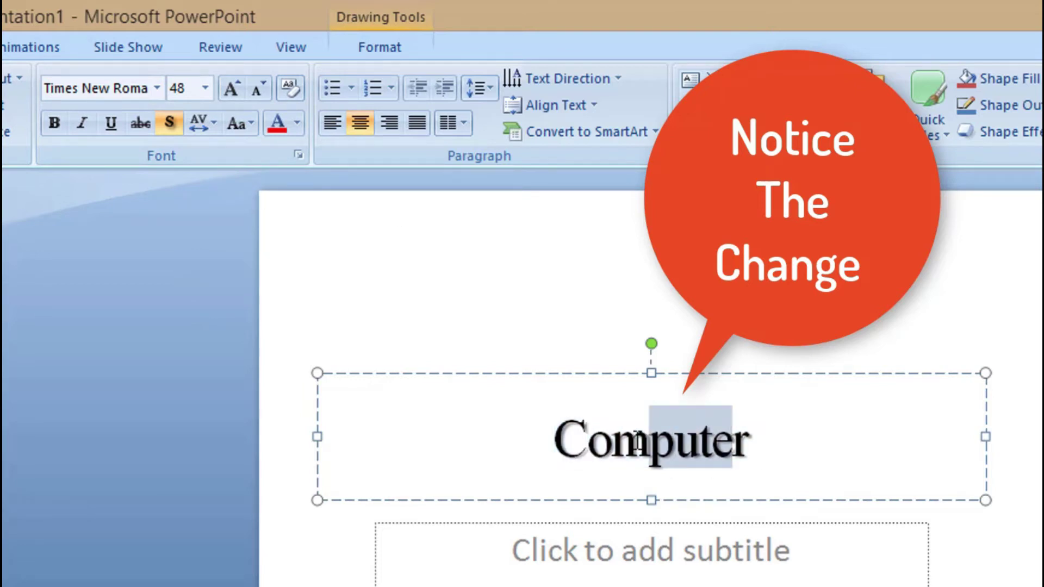
left_click_drag(753, 442, 544, 440)
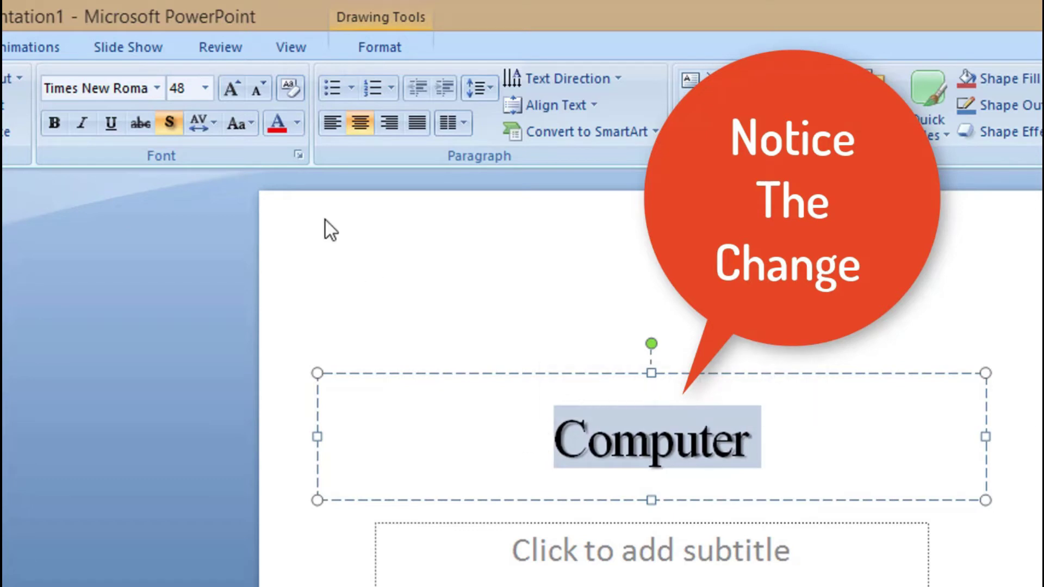
left_click(213, 125)
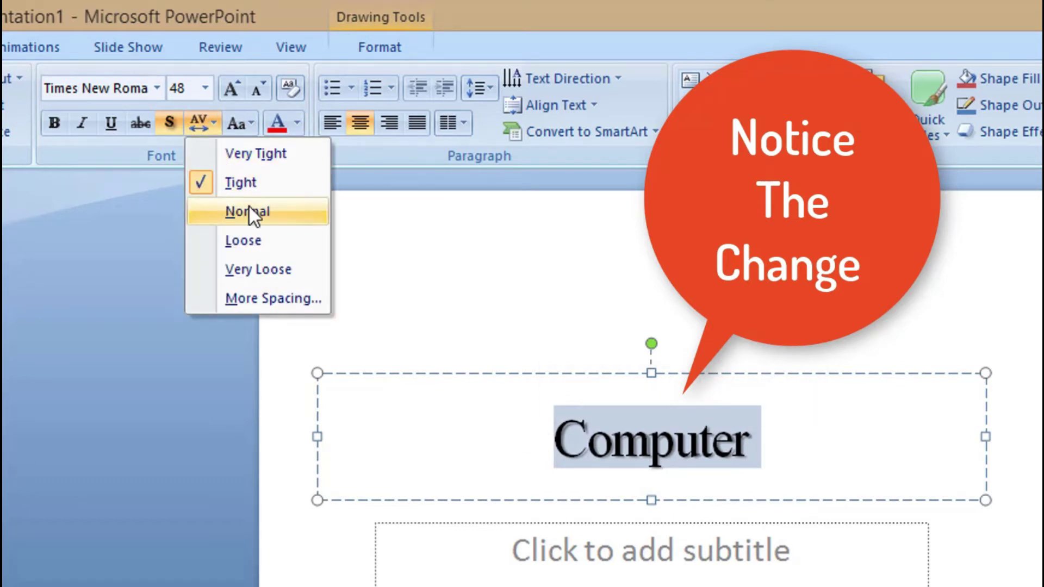
left_click(252, 239)
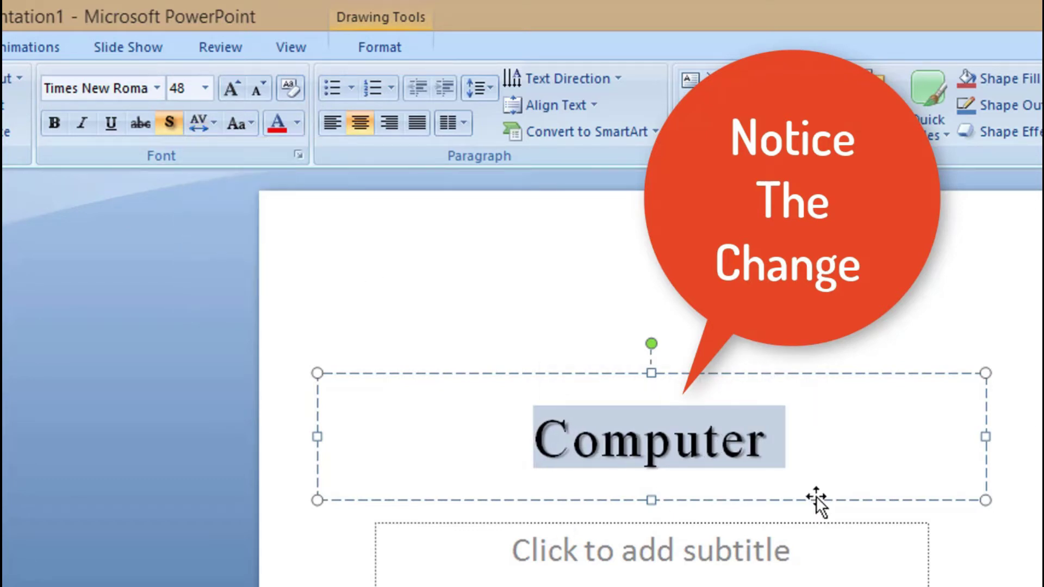
left_click(808, 464)
left_click_drag(790, 455, 531, 455)
left_click(210, 125)
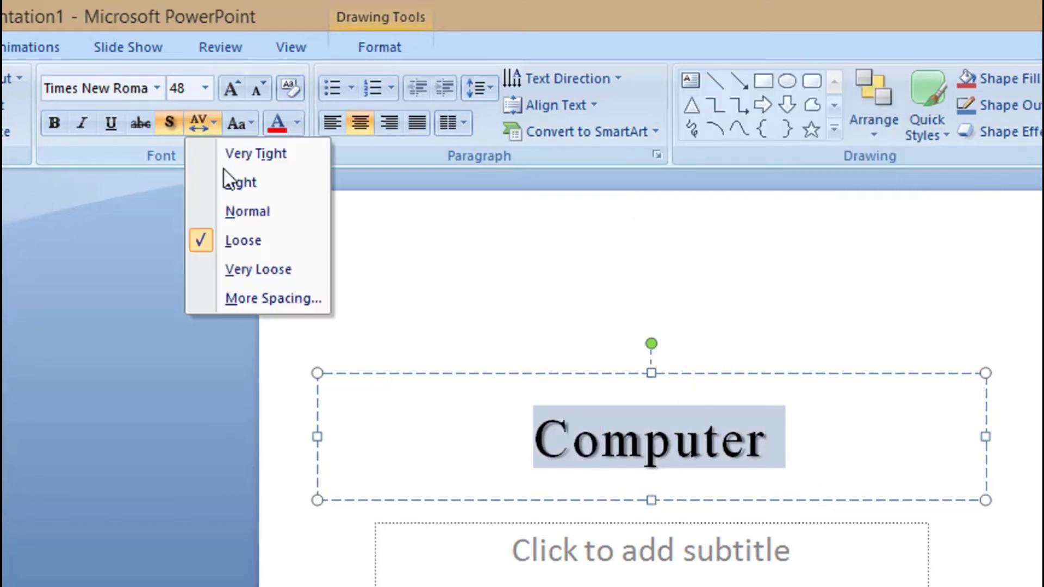
left_click(261, 272)
Step: Return the title's character spacing to Normal
left_click(596, 442)
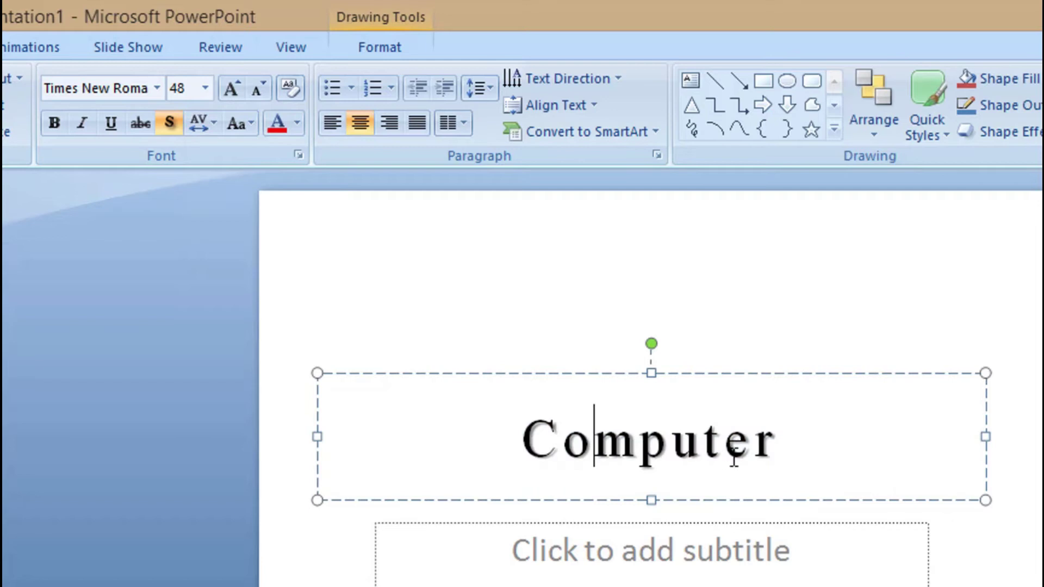
mouse_move(788, 443)
left_mouse_down()
mouse_move(540, 415)
mouse_move(400, 243)
left_mouse_up()
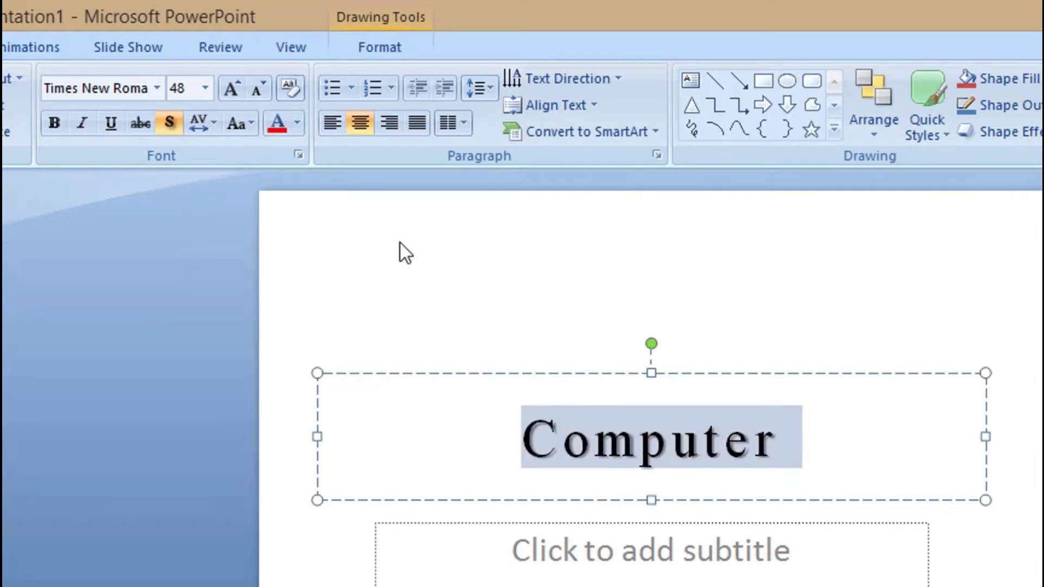
left_click(214, 124)
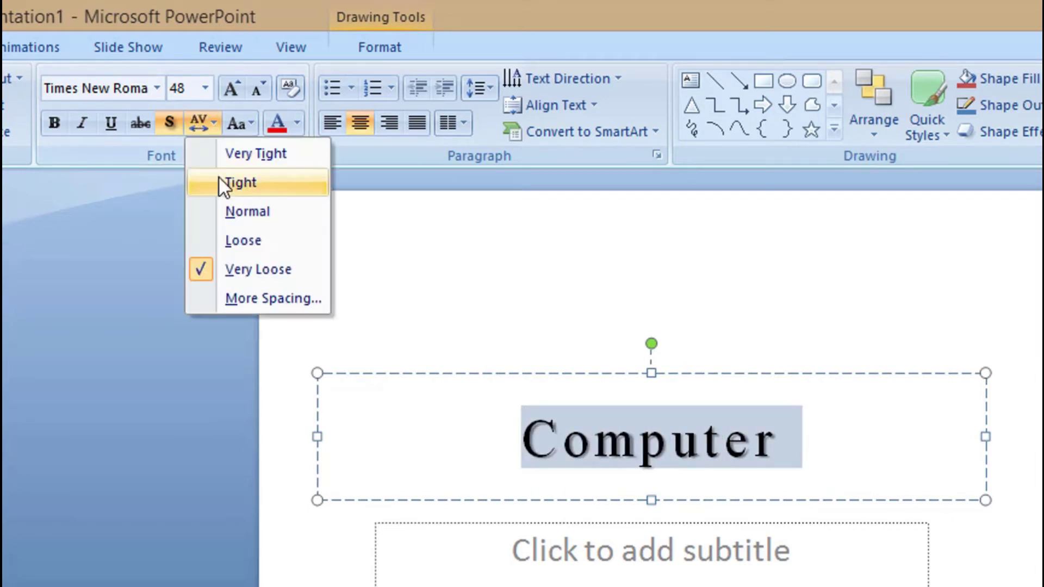
left_click(244, 214)
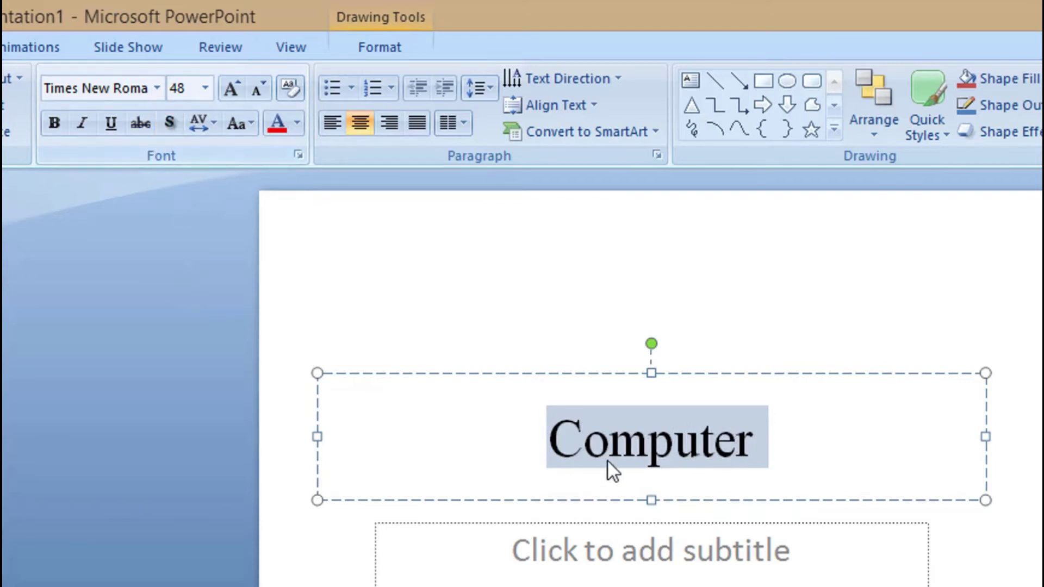
left_click(793, 439)
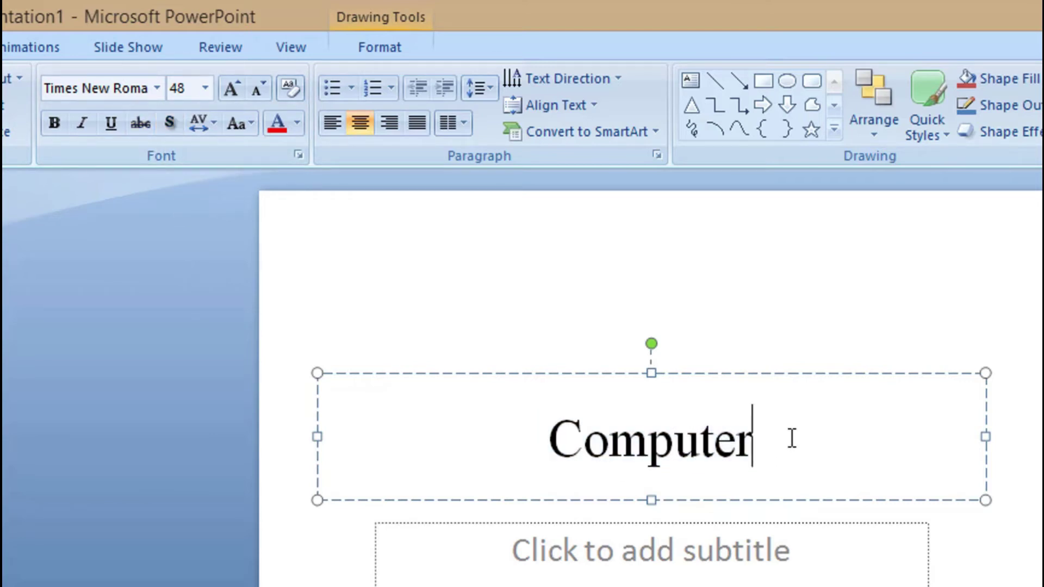
left_click_drag(562, 436, 756, 465)
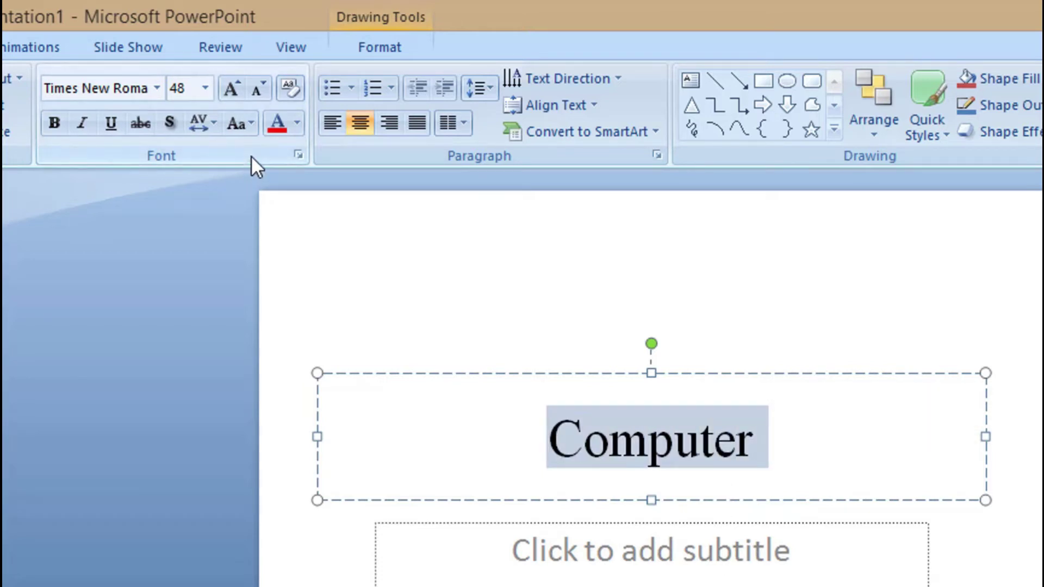
left_click(250, 123)
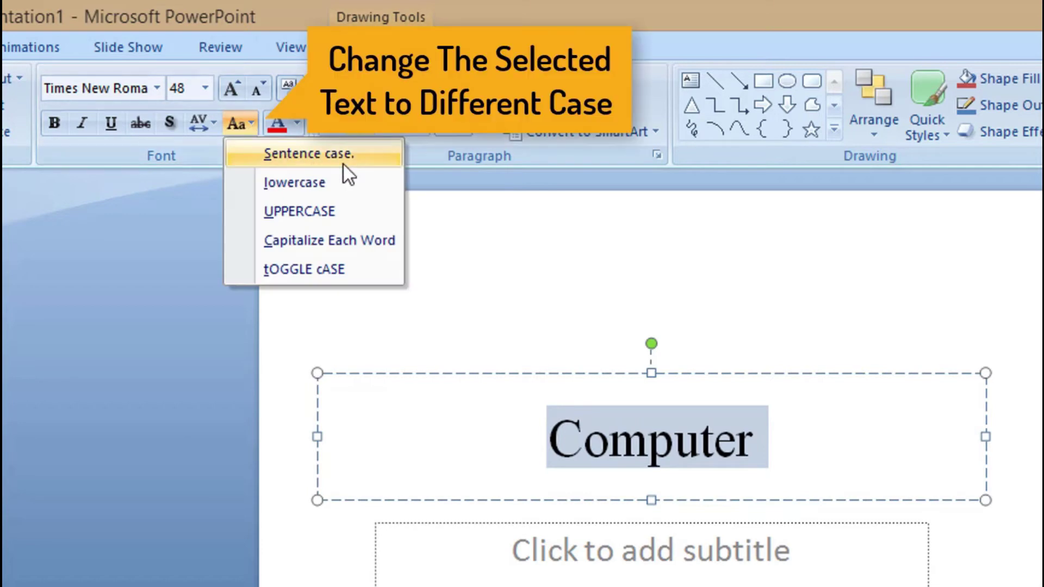
left_click(321, 159)
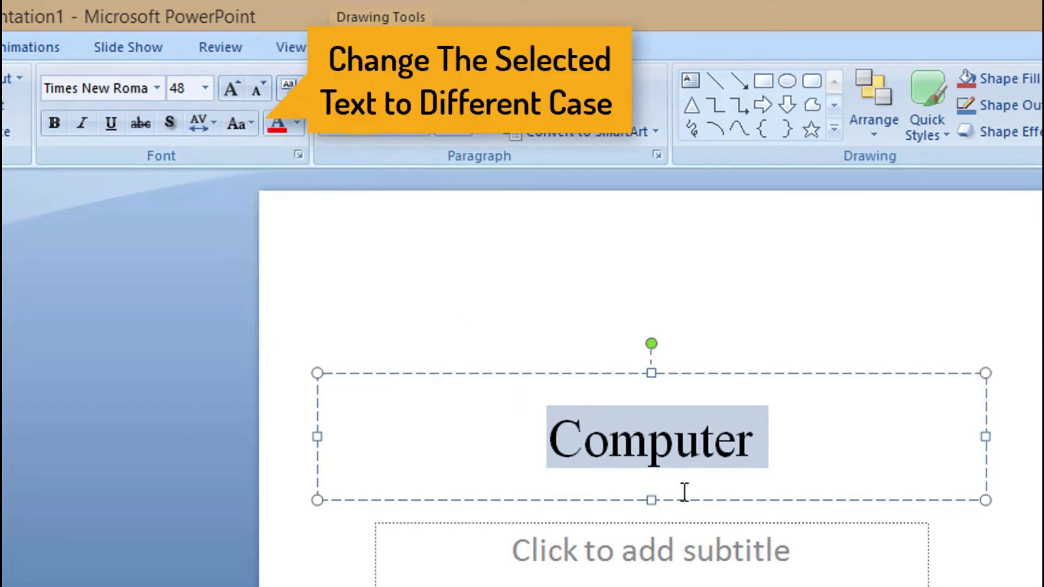
left_click(654, 442)
mouse_move(759, 443)
left_mouse_down()
mouse_move(598, 438)
mouse_move(497, 383)
left_mouse_up()
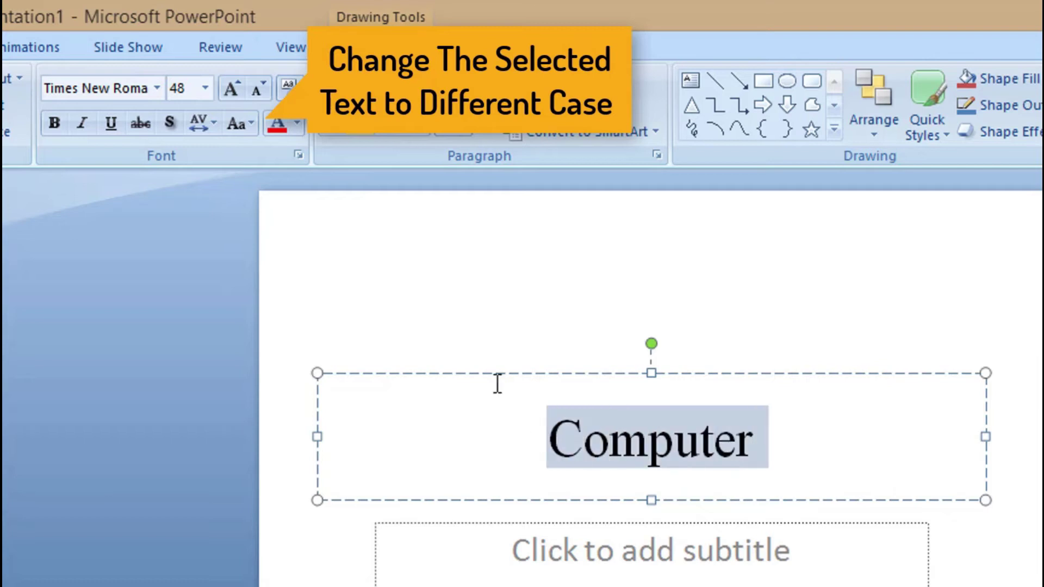
left_click(247, 122)
left_click(288, 185)
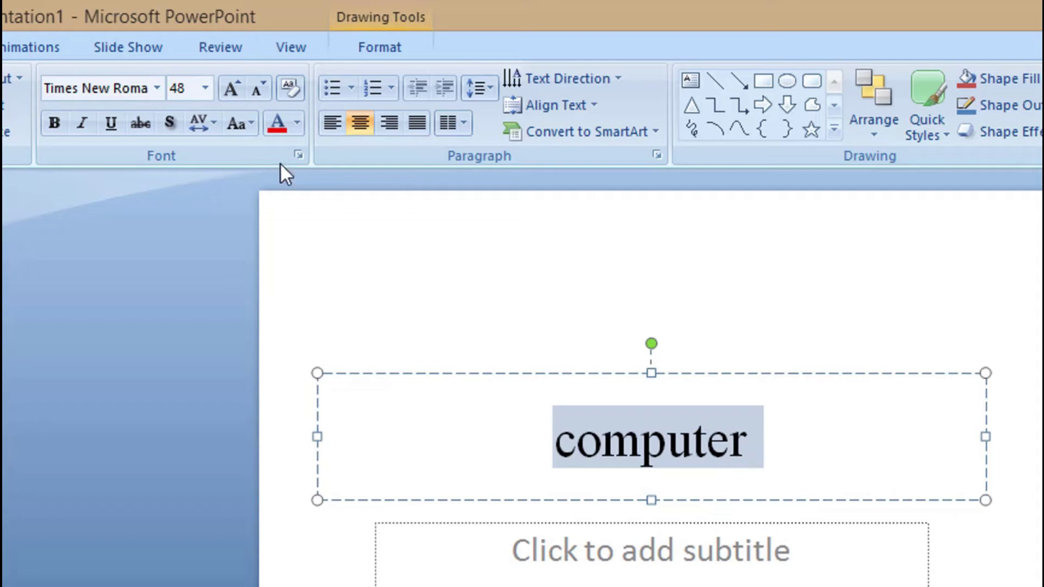
left_click(247, 123)
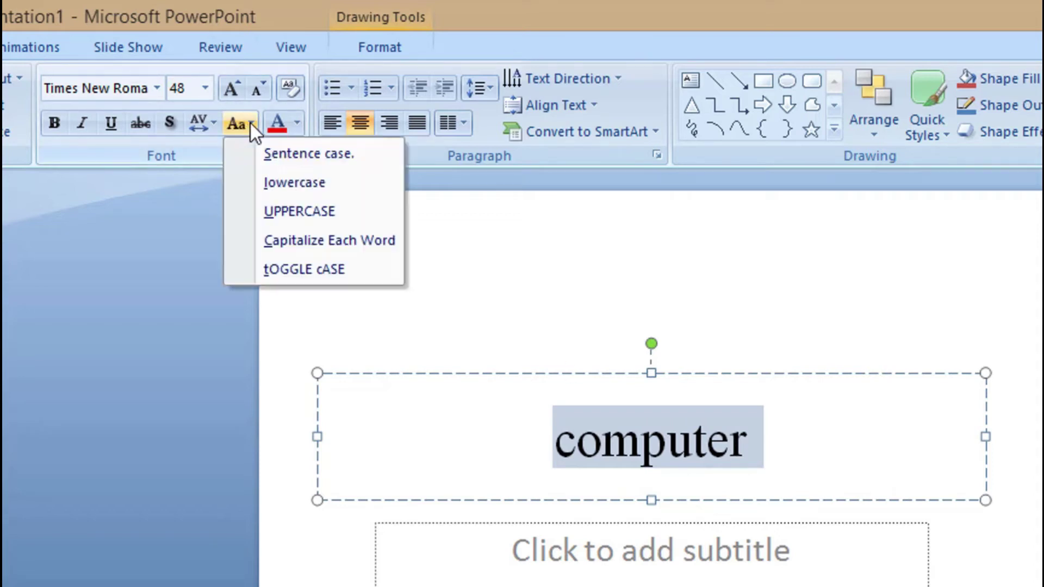
left_click(289, 213)
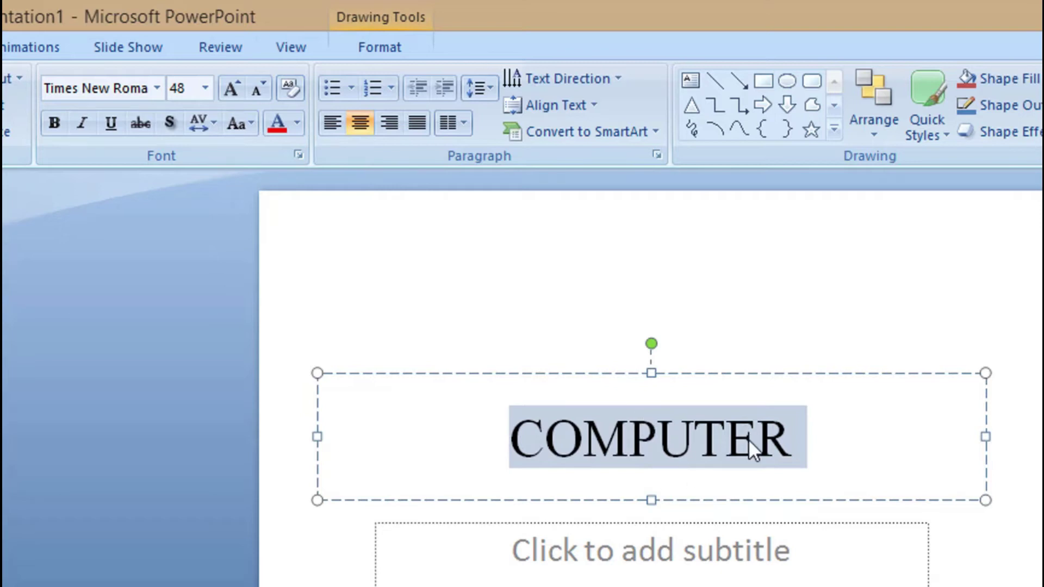
left_click(250, 122)
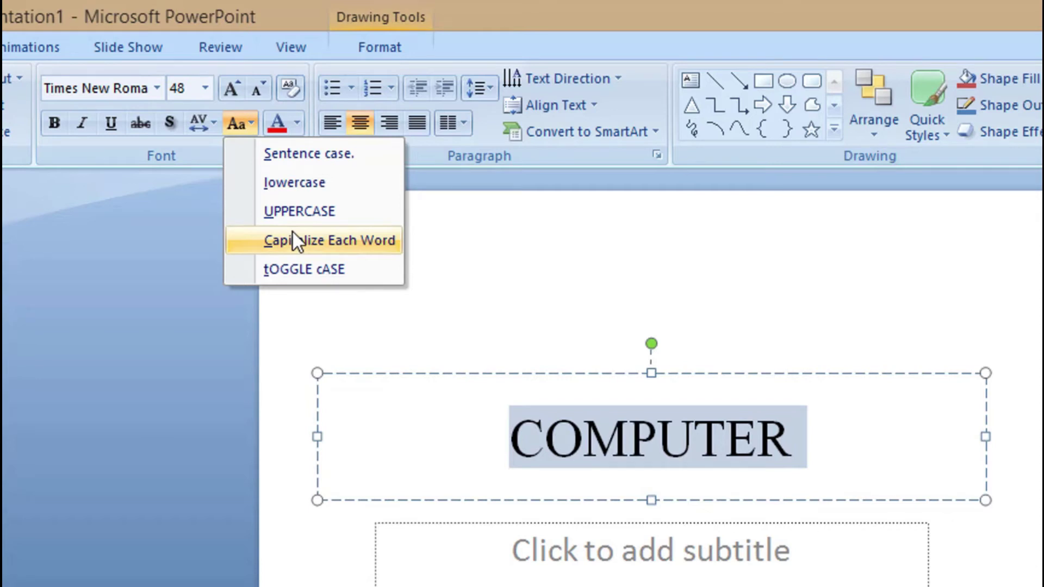
left_click(302, 155)
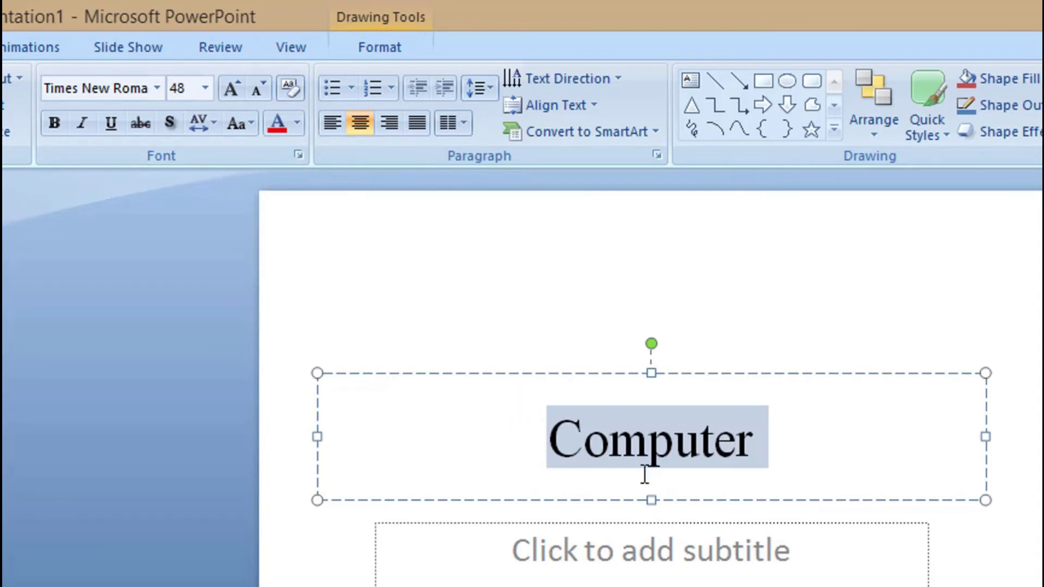
Step: Grow and shrink the Computer title's font until it reaches 66 pt
left_click(229, 89)
left_click(229, 89)
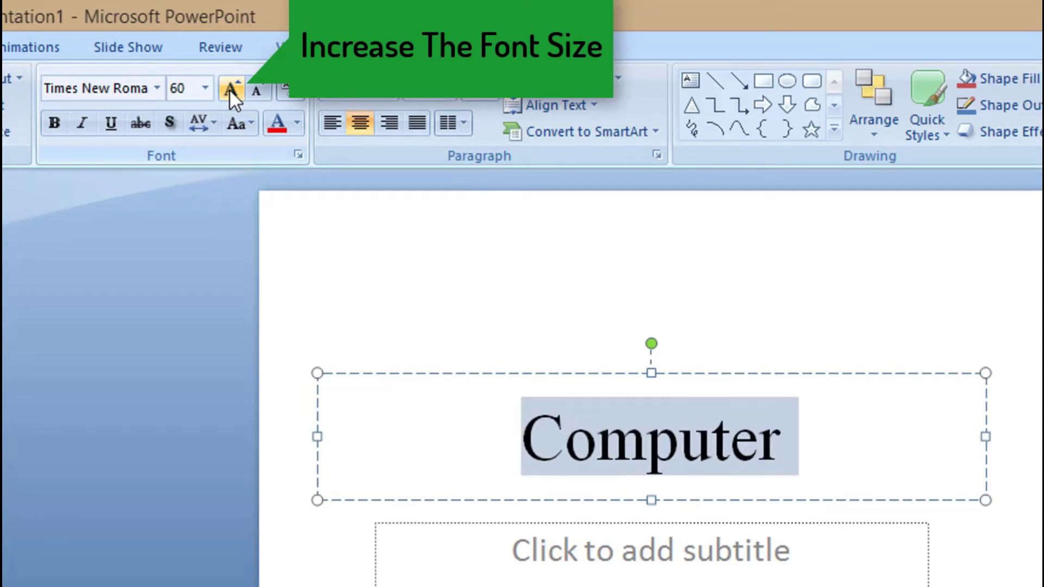
left_click(229, 89)
left_click(230, 89)
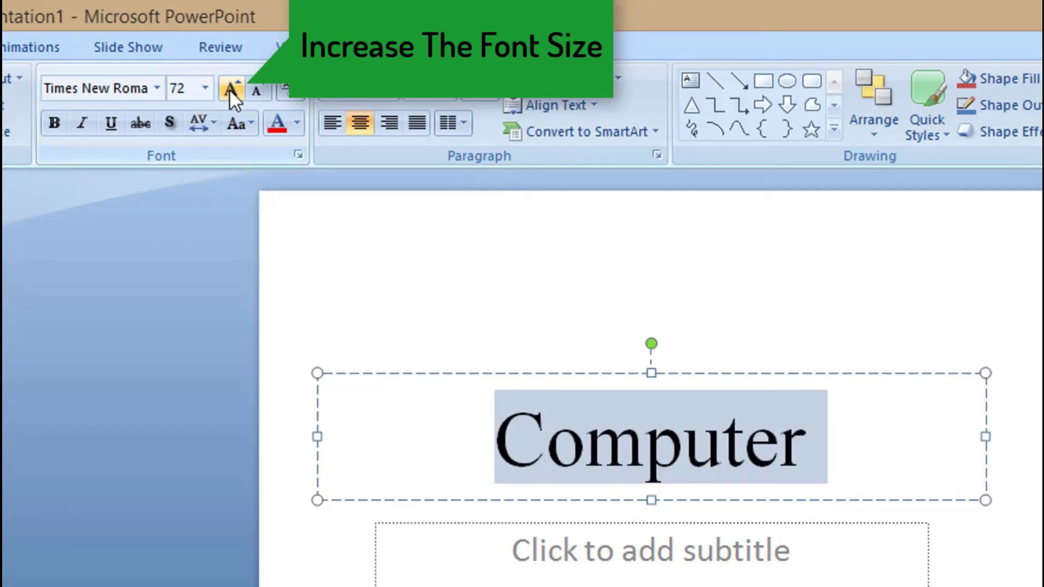
left_click(229, 89)
left_click(229, 89)
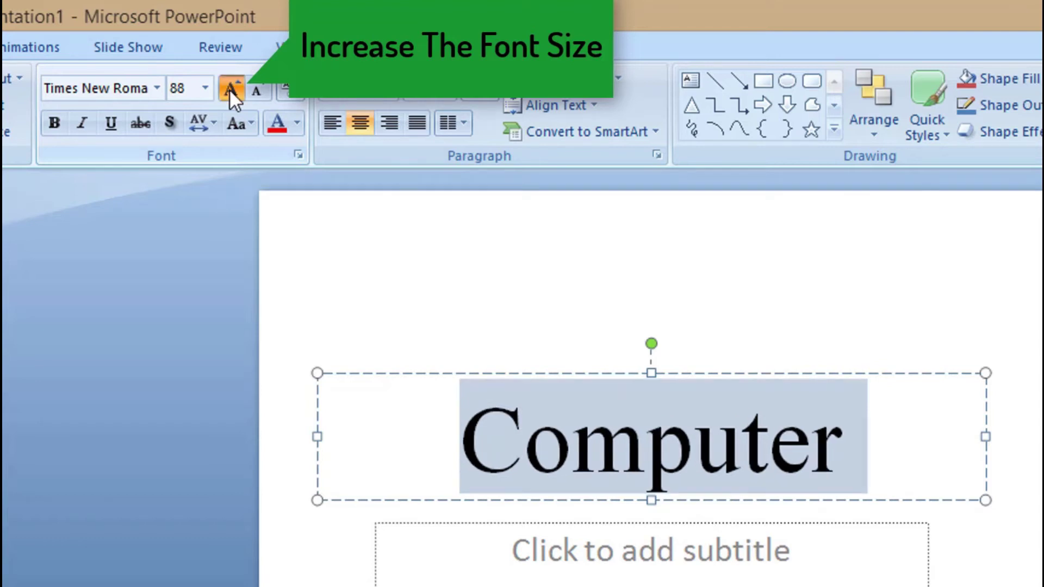
left_click(229, 89)
left_click(230, 89)
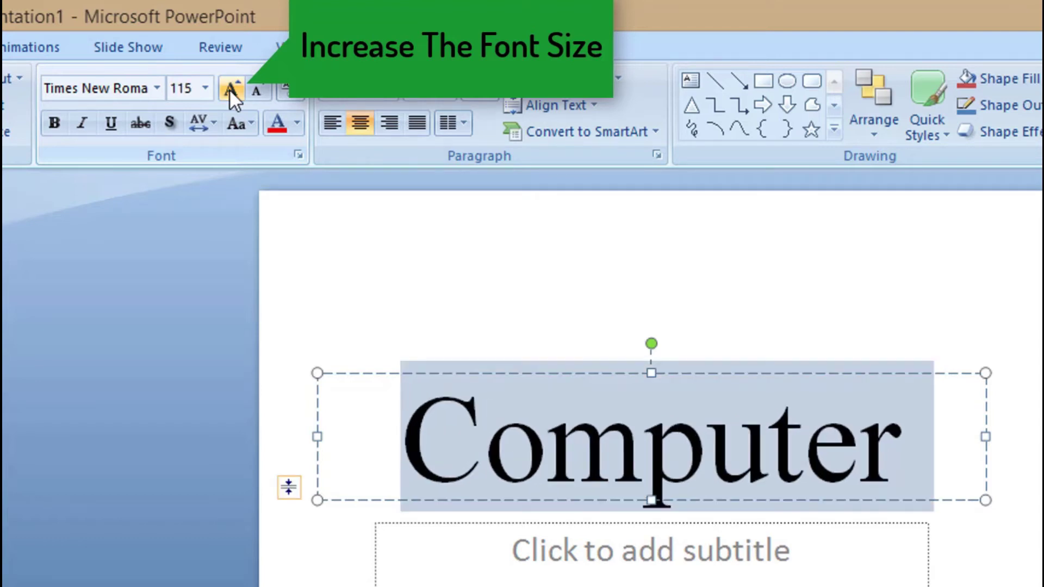
left_click(256, 89)
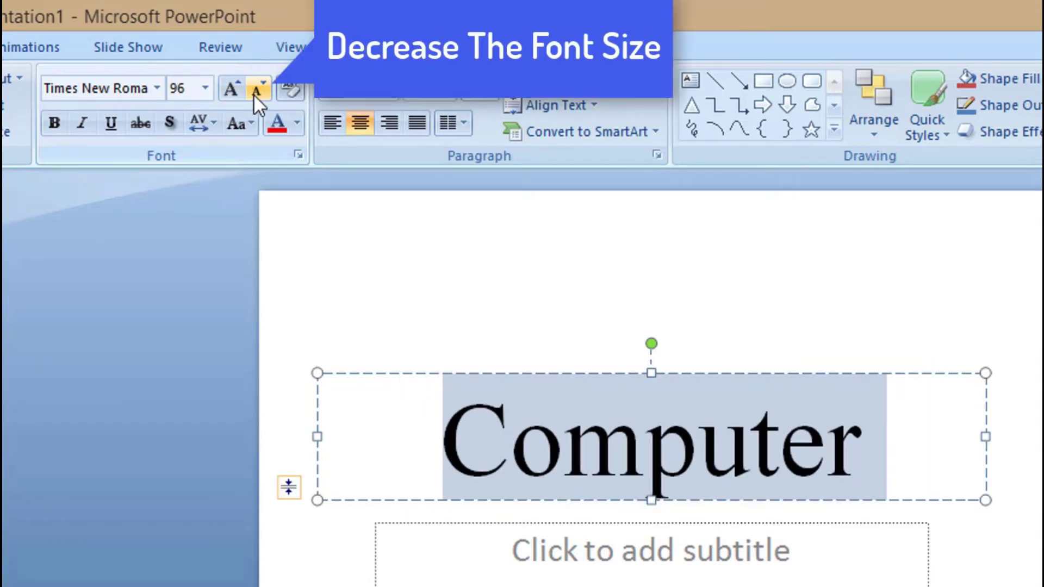
left_click(256, 90)
left_click(253, 93)
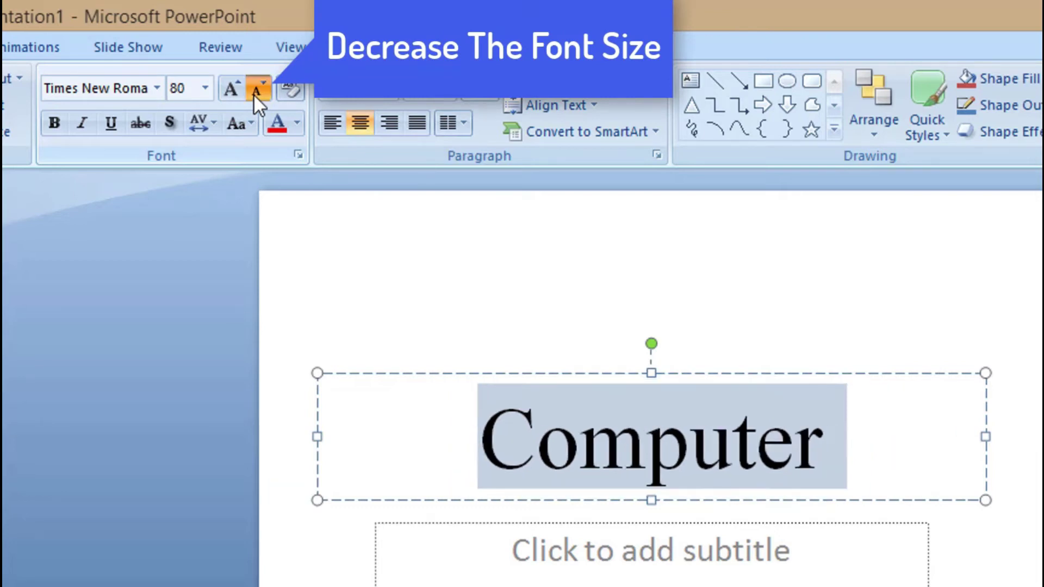
left_click(254, 94)
left_click(253, 94)
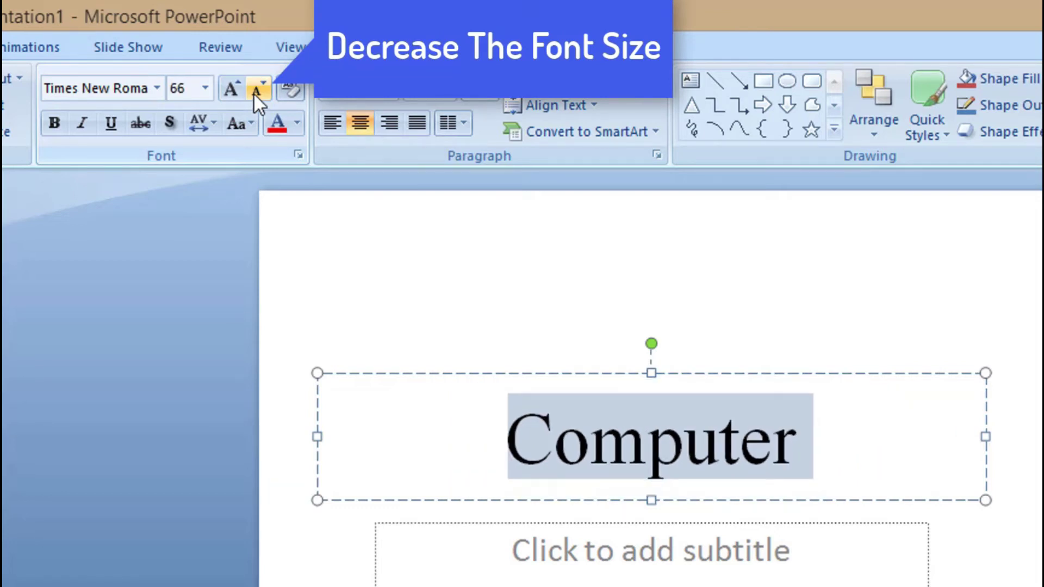
Step: Color the title text red
left_click(296, 123)
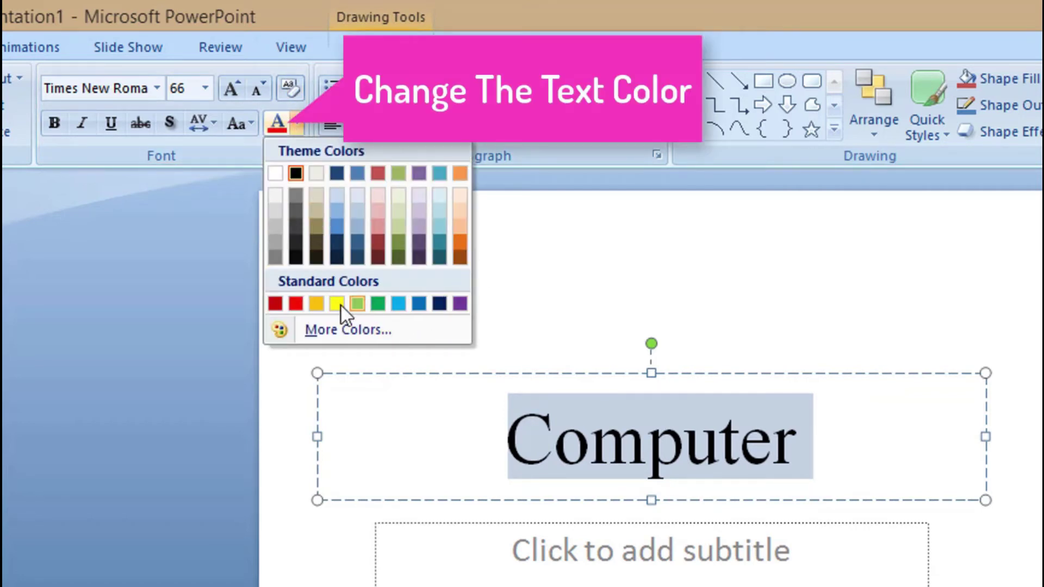
left_click(303, 303)
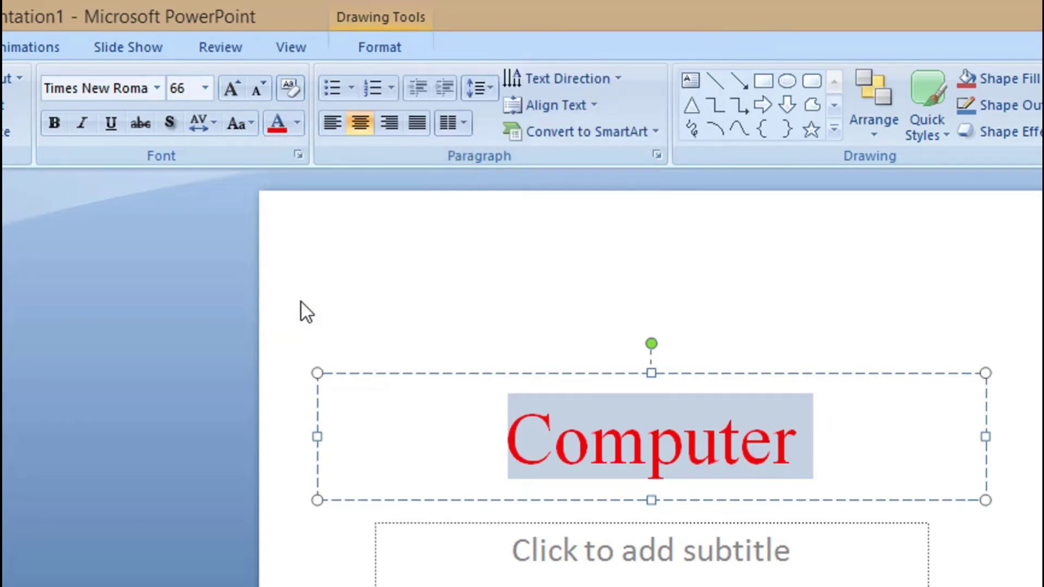
left_click(814, 453)
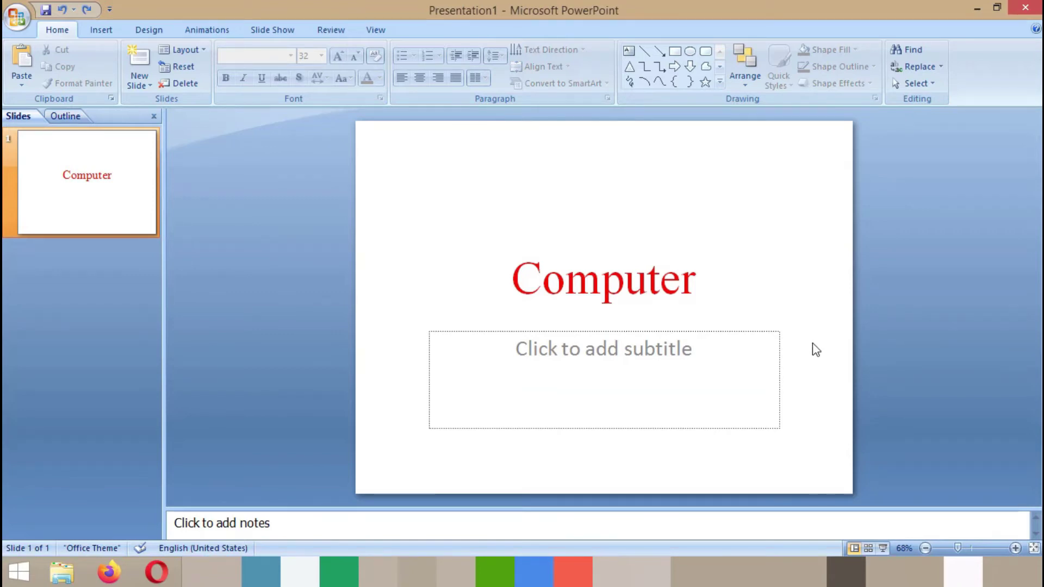
Step: Select the empty subtitle placeholder as an object and delete it
left_click(546, 332)
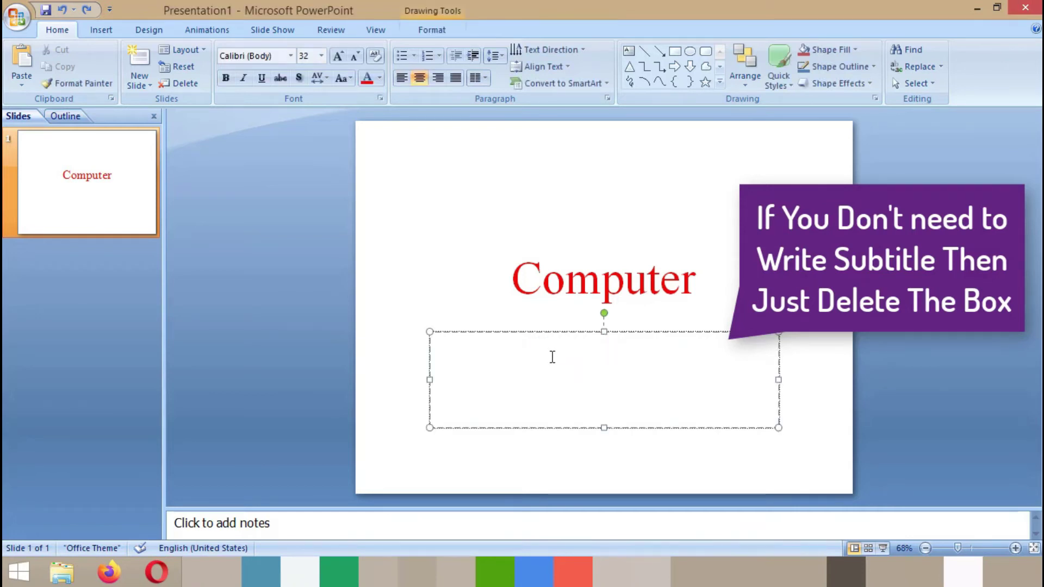
left_click(587, 331)
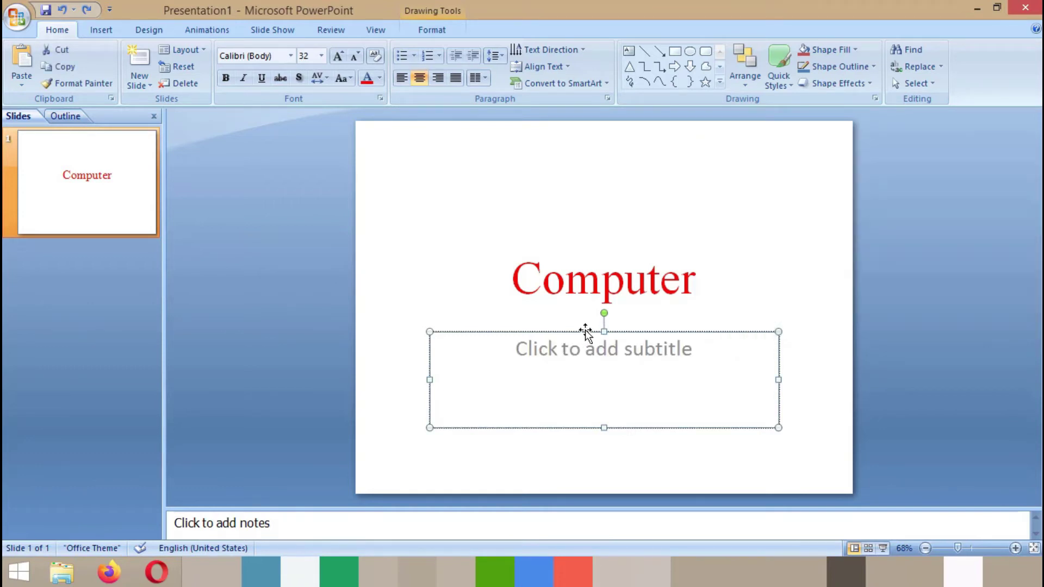
key("Delete")
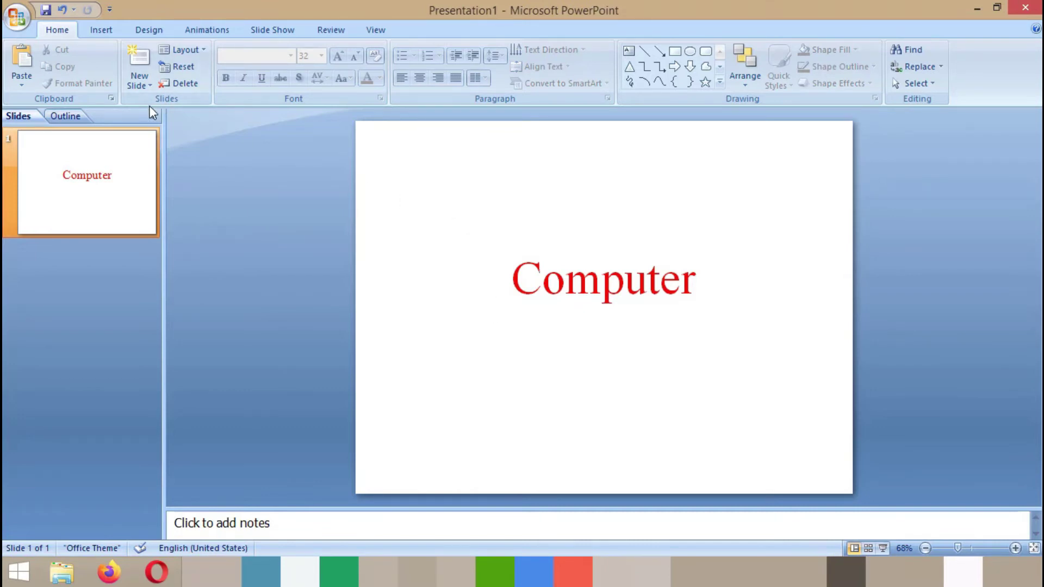
Step: Duplicate slide 1 and delete the copy, then insert a new slide 2
right_click(118, 167)
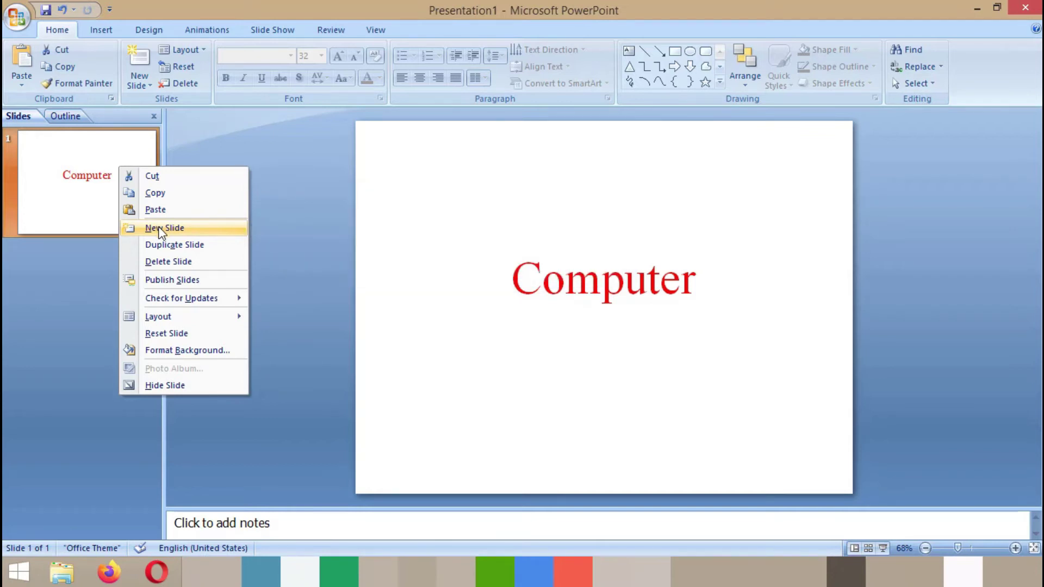
left_click(163, 245)
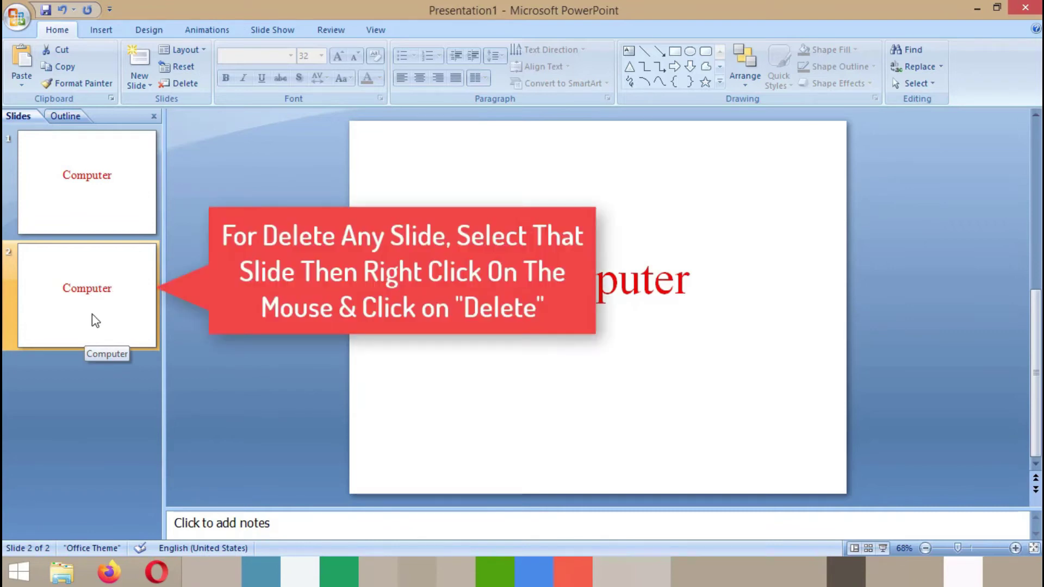
right_click(111, 282)
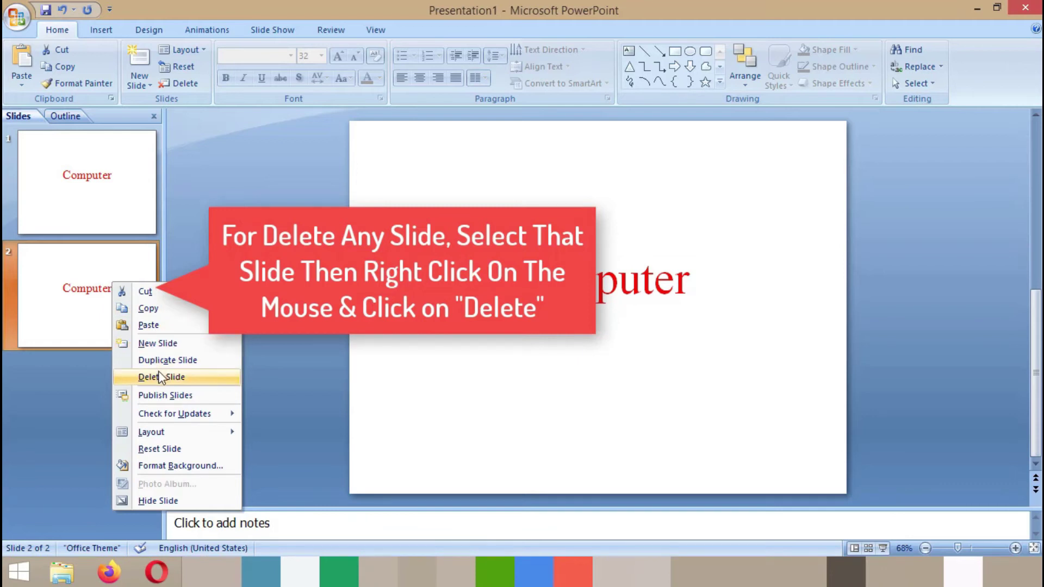
left_click(177, 380)
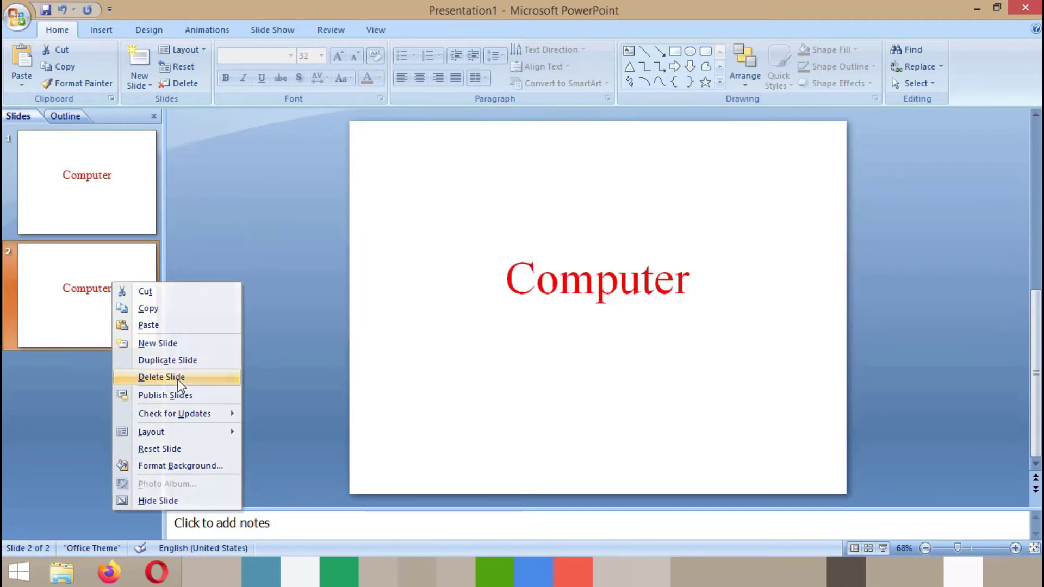
right_click(140, 201)
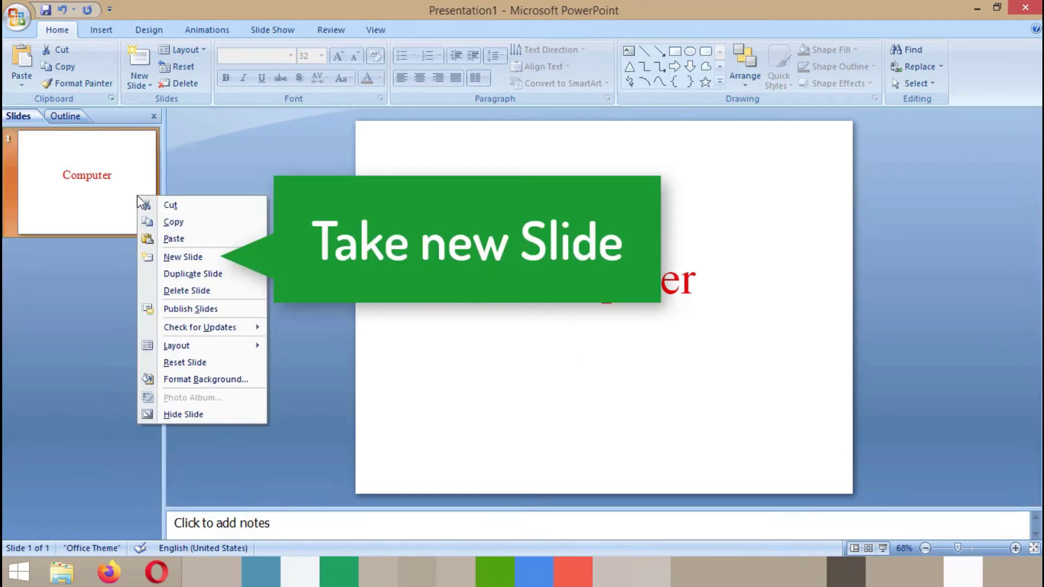
left_click(210, 262)
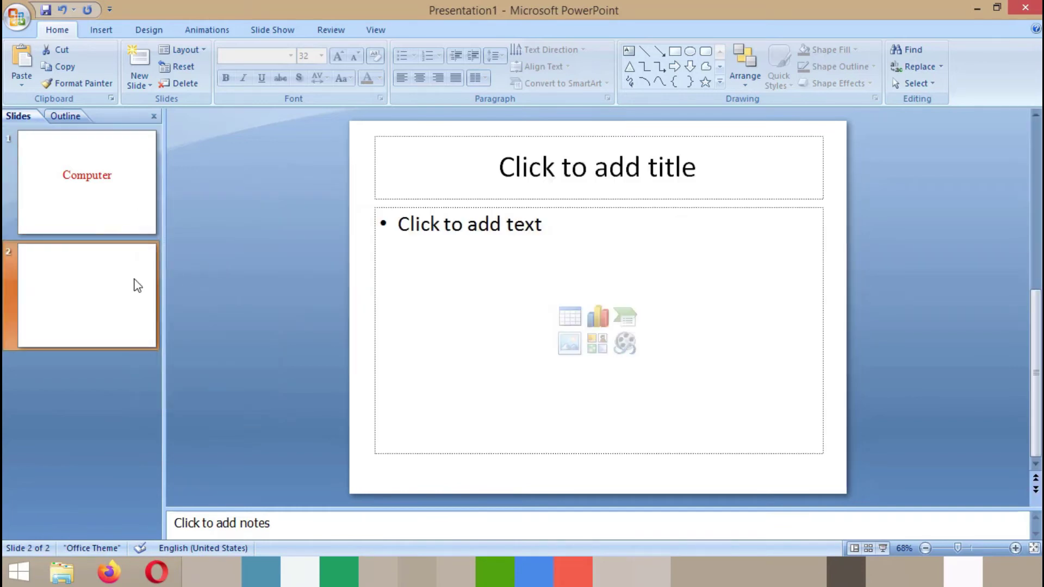
Step: Switch slide 2 to the Two Content layout and click into its title
right_click(86, 281)
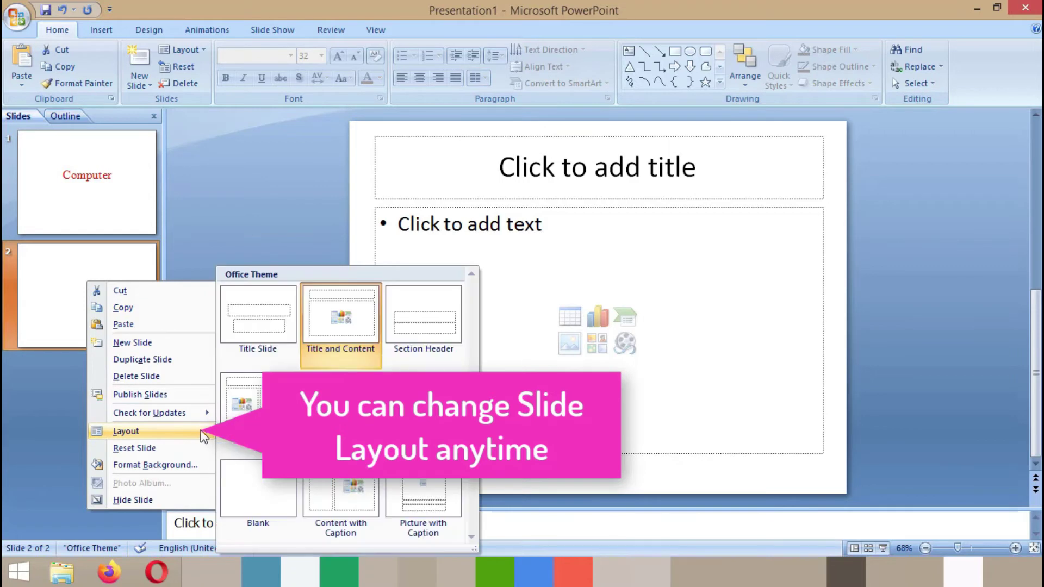
mouse_move(126, 431)
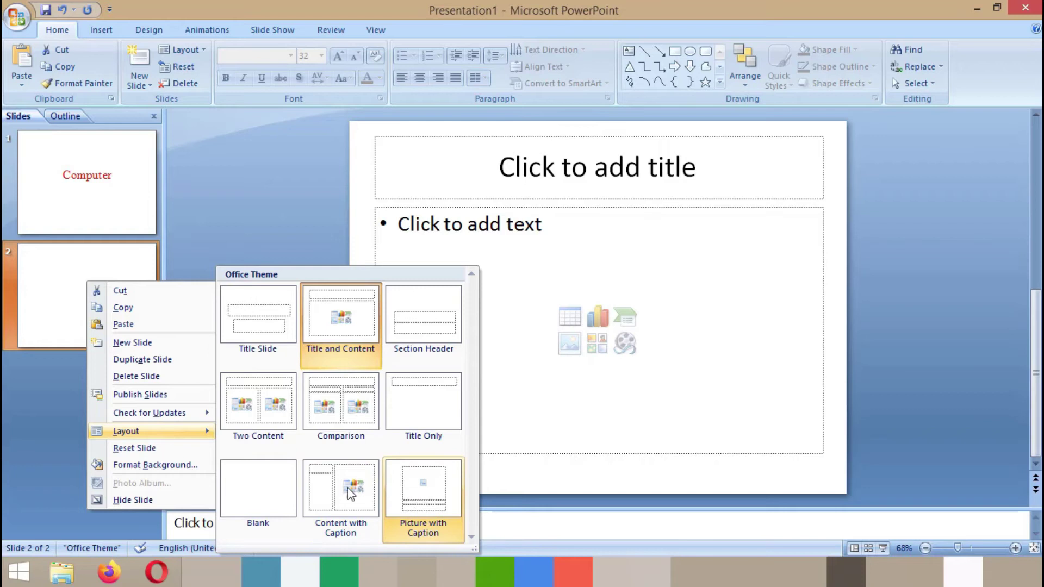
left_click(271, 394)
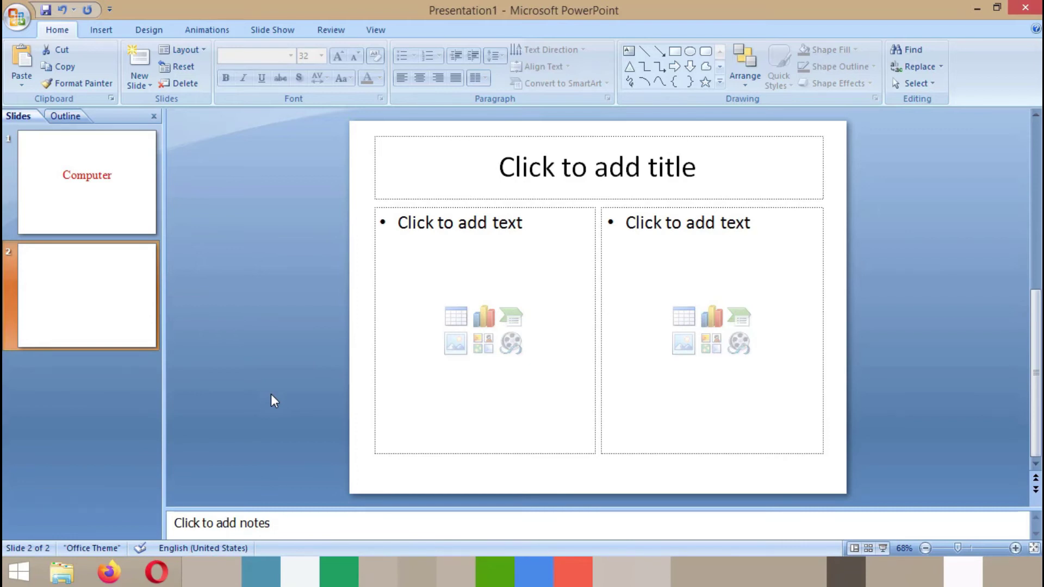
left_click(614, 164)
Step: Paste the red 'Computer' title and the paragraph defining a computer into slide 2's left box
type("Computer")
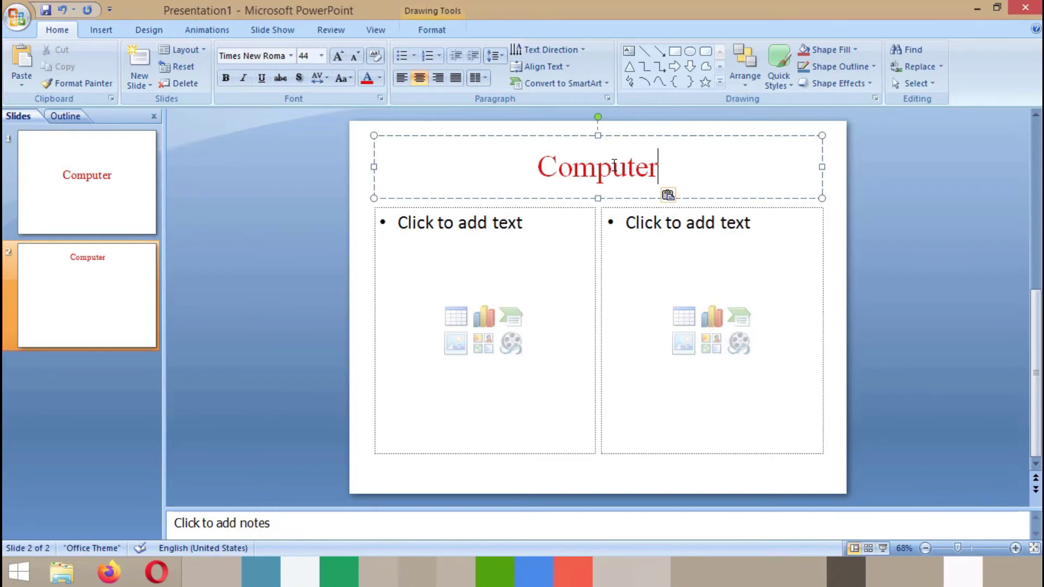
left_click(419, 232)
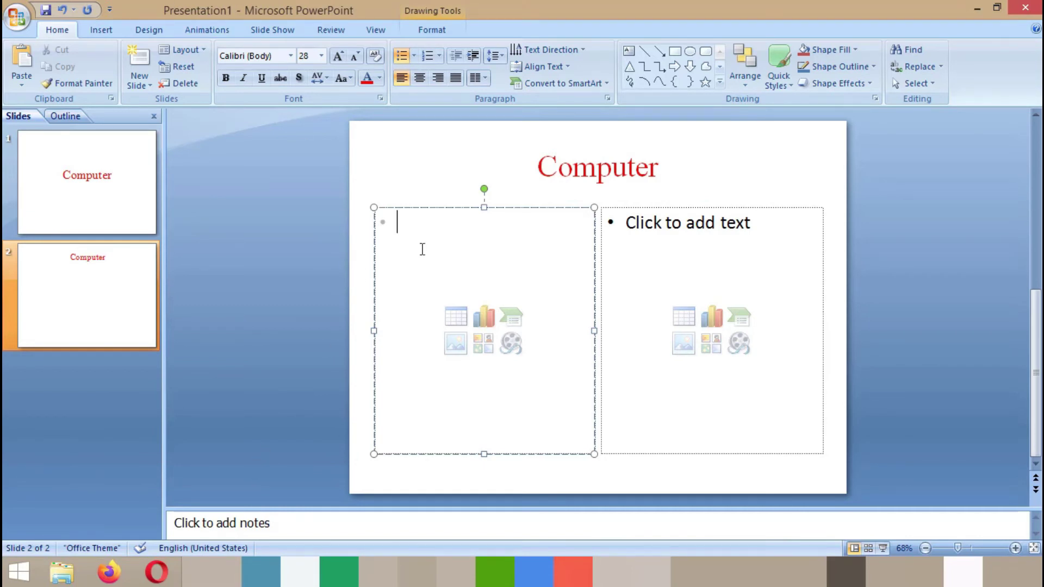
type("A computer is a programmable device that stores, retrieves, and processes data. The term \"computer\" was originally given to humans (human computers) who performed numerical calculations using mechanical calculators, such as the abacus and slide rule.")
left_click(466, 281)
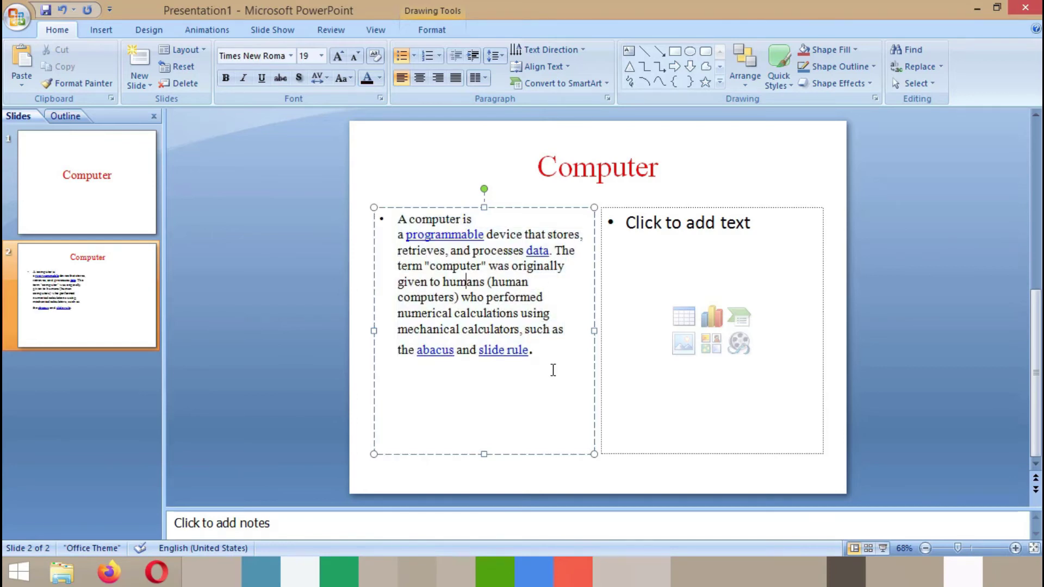
Step: Remove the bullet from the computer paragraph and justify it
left_click_drag(552, 369, 391, 222)
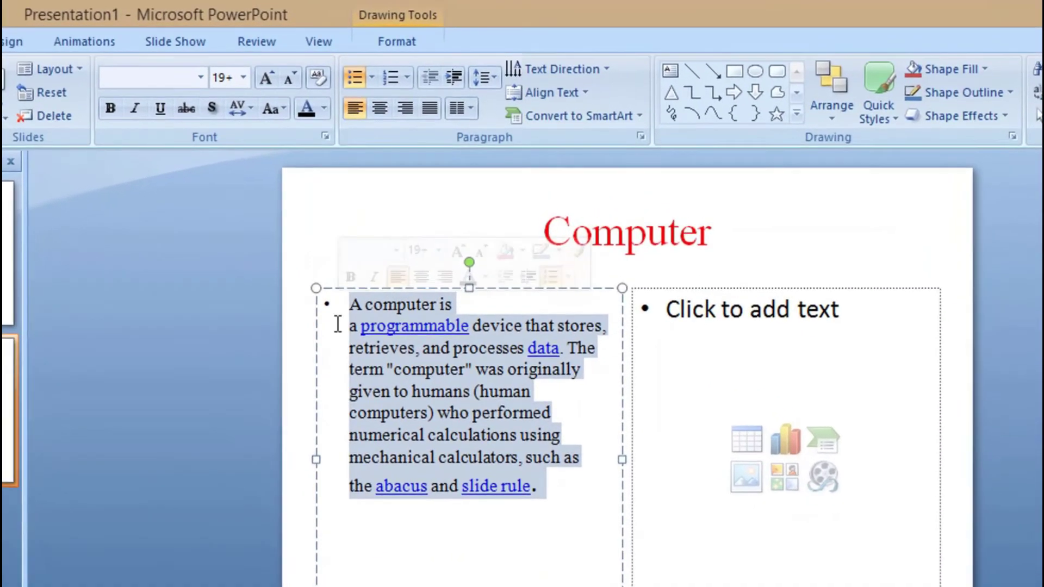
left_click(371, 79)
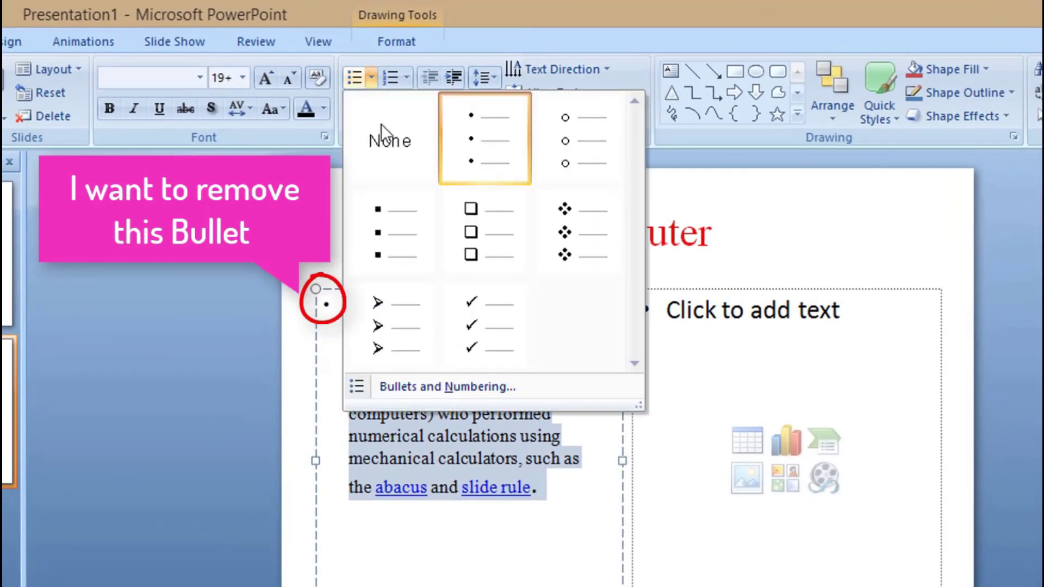
left_click(389, 160)
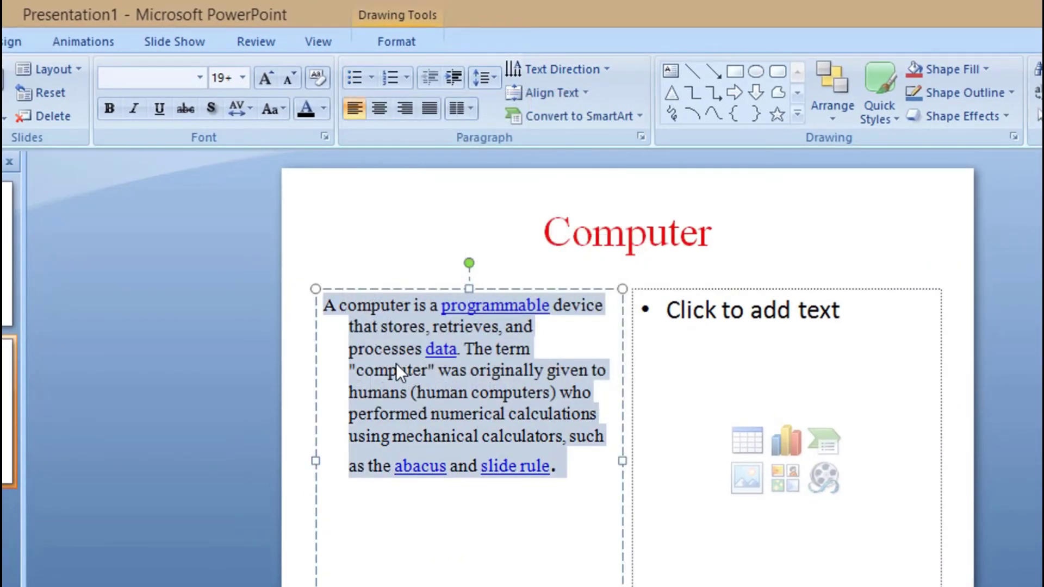
left_click(429, 111)
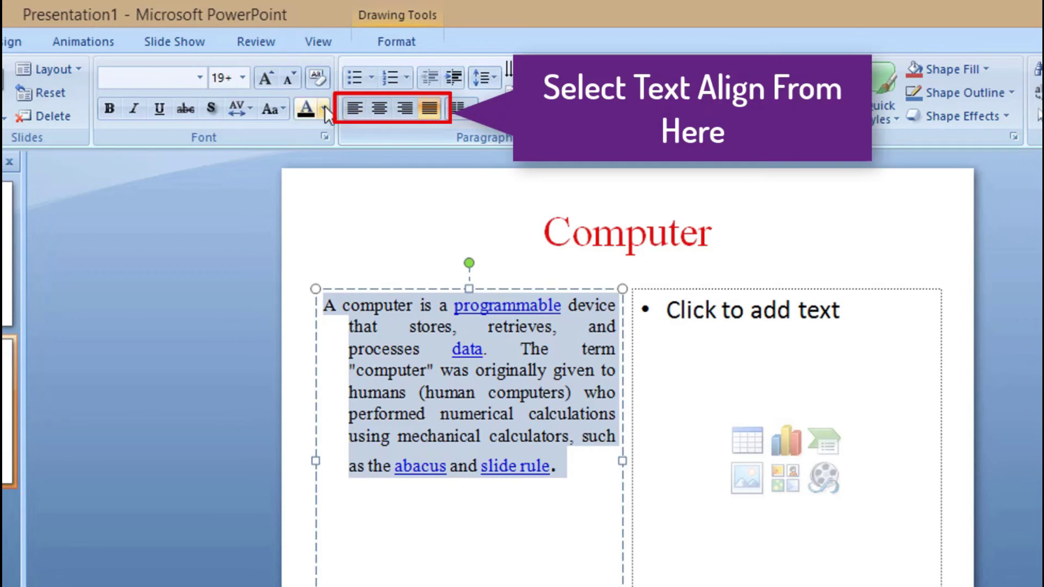
left_click(379, 115)
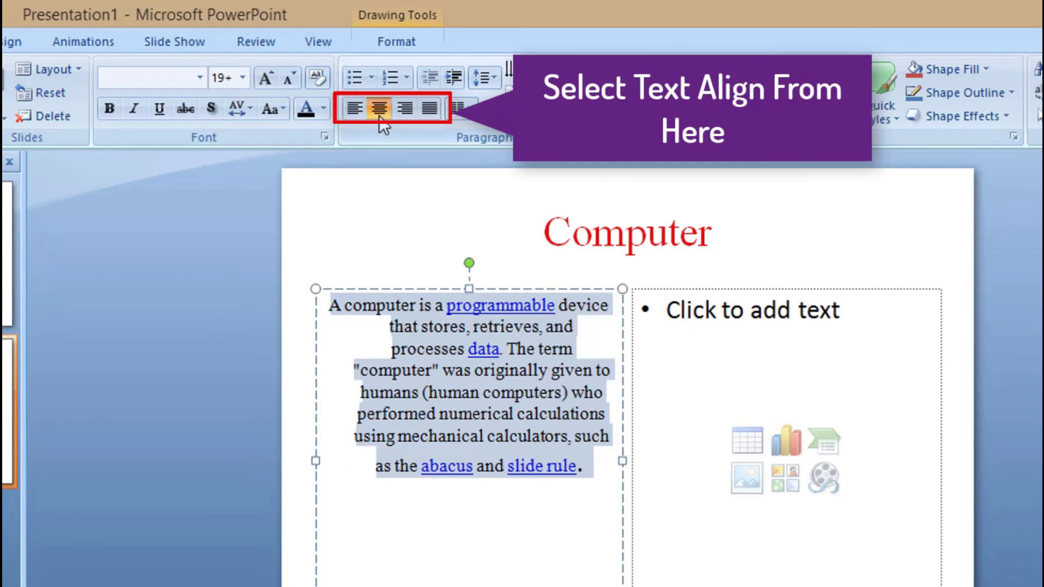
left_click(425, 114)
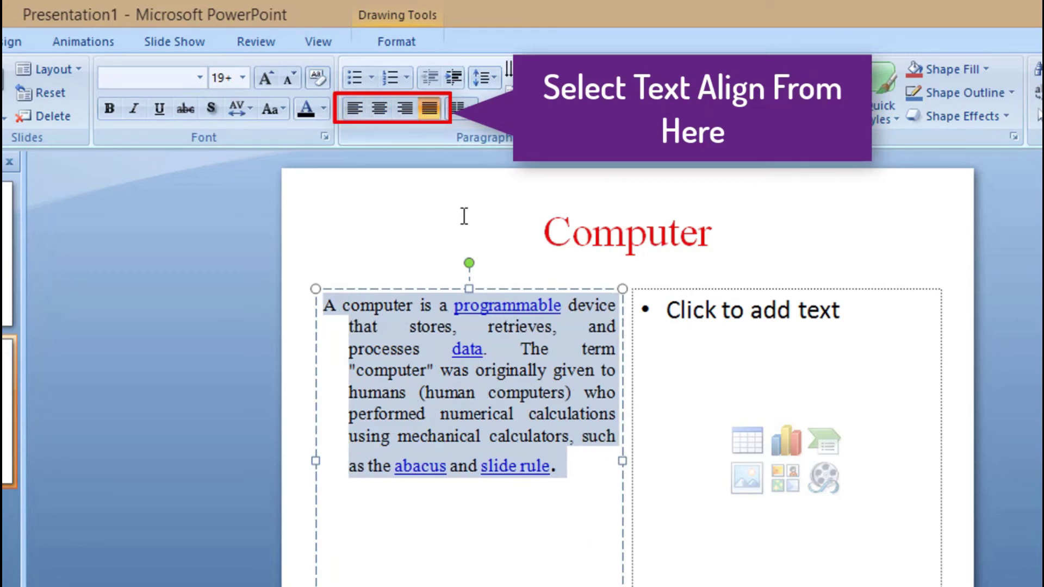
left_click(579, 472)
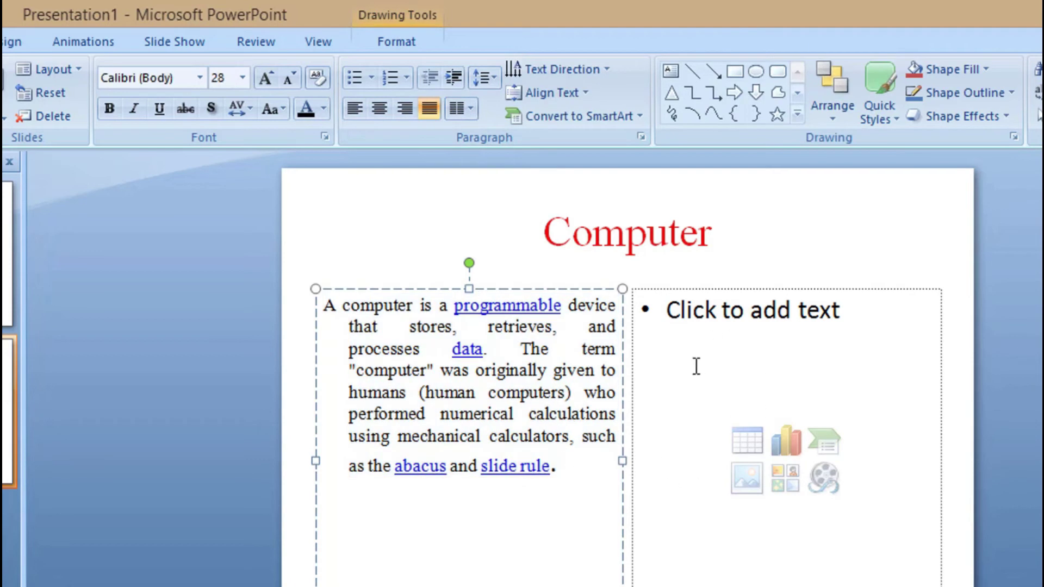
left_click(742, 318)
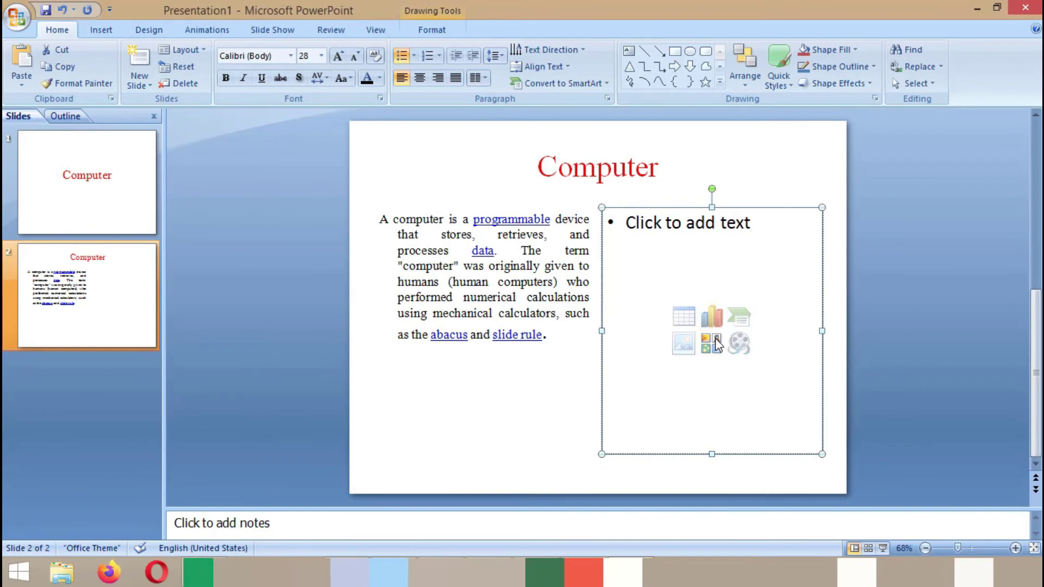
Step: Search clip art for 'computer', including online results, and insert a computer clip art into the right box
left_click(716, 344)
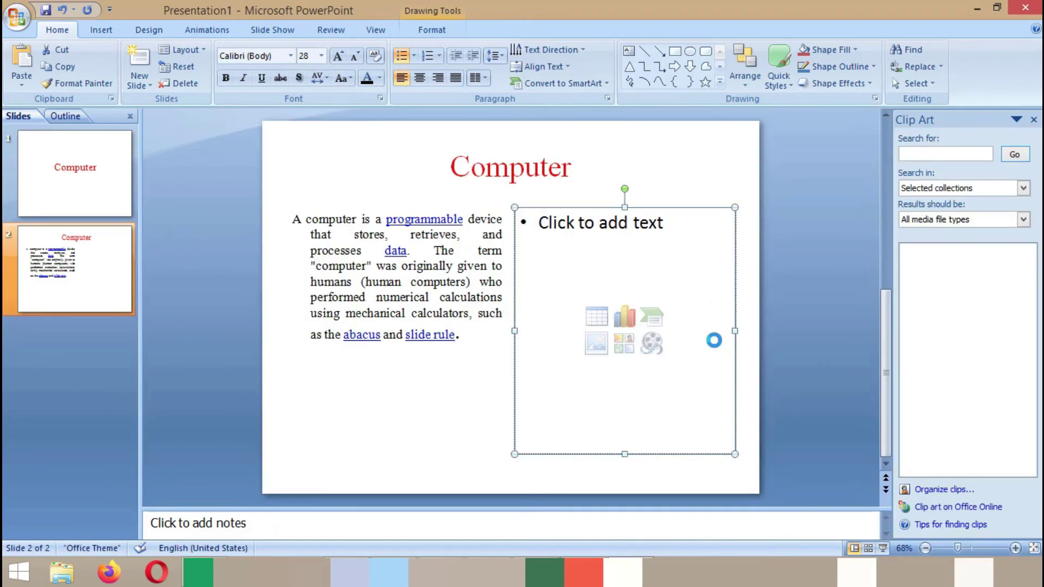
left_click(956, 156)
type("omputer")
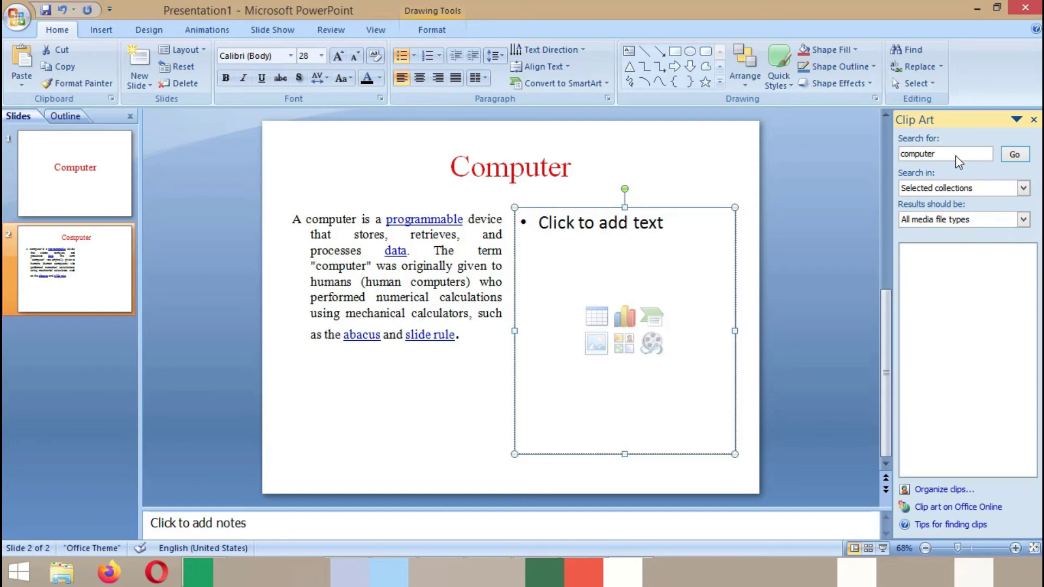
key("Return")
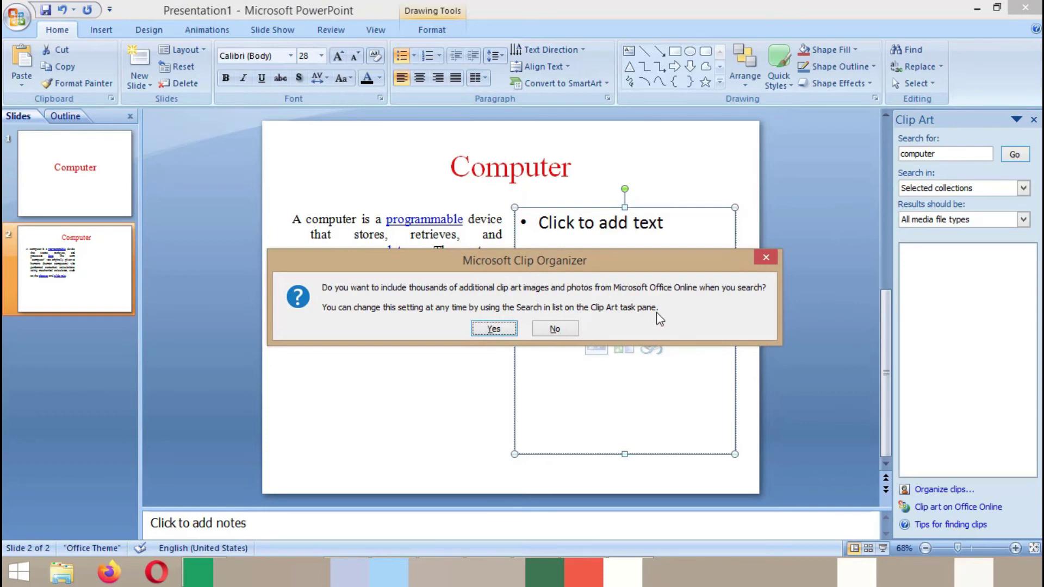
left_click(508, 329)
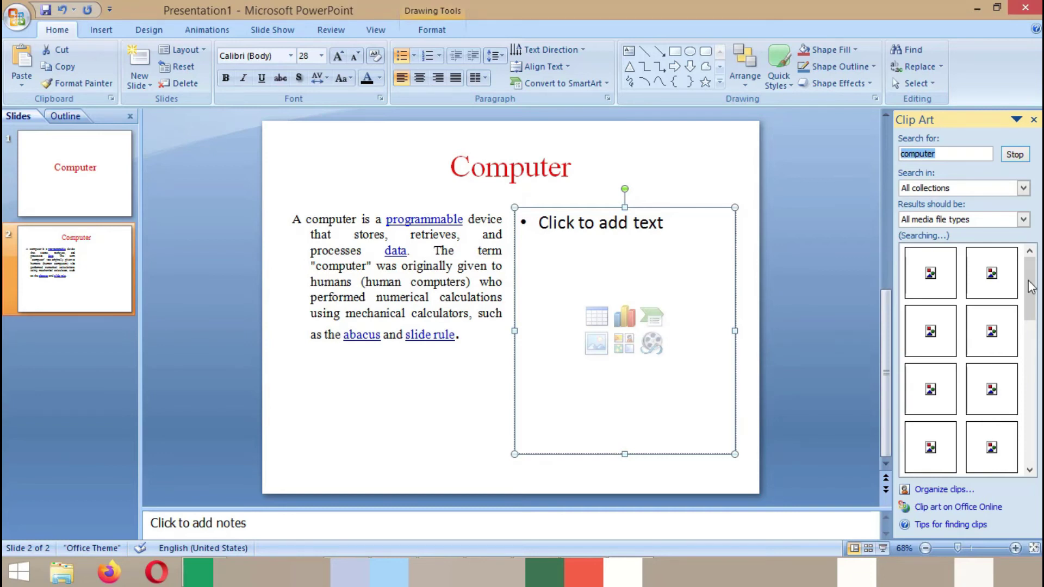
left_click(1034, 366)
left_click_drag(1035, 373, 1033, 272)
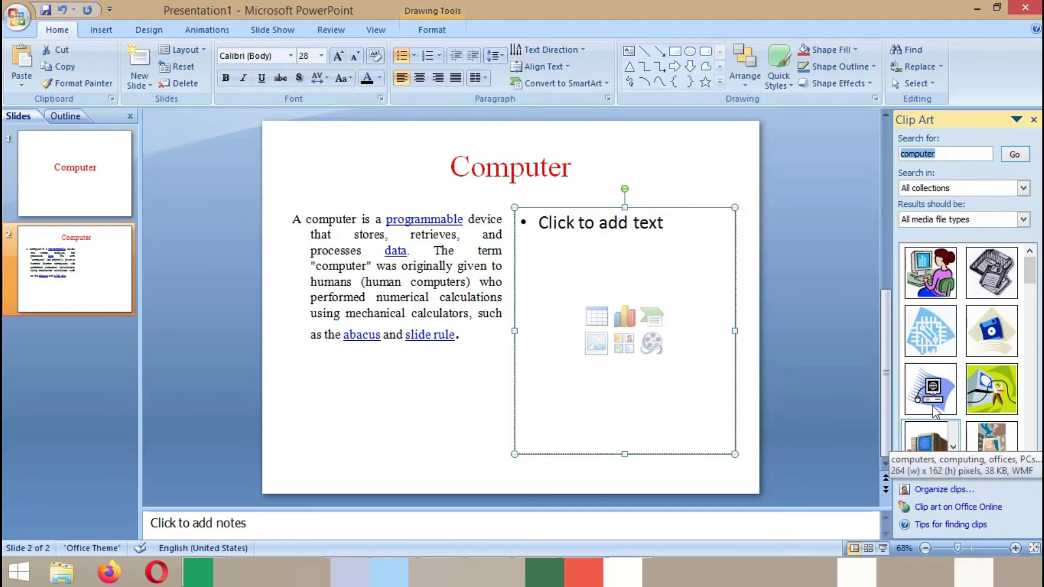
left_click(926, 447)
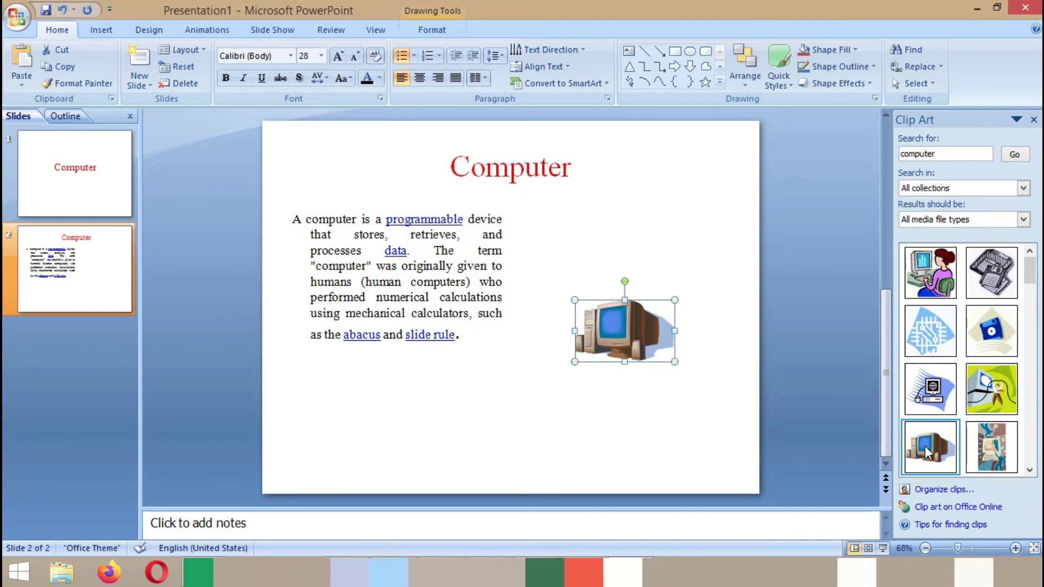
Step: Enlarge the computer clip art to about 4.08 by 3.25 inches
left_click_drag(625, 299, 625, 216)
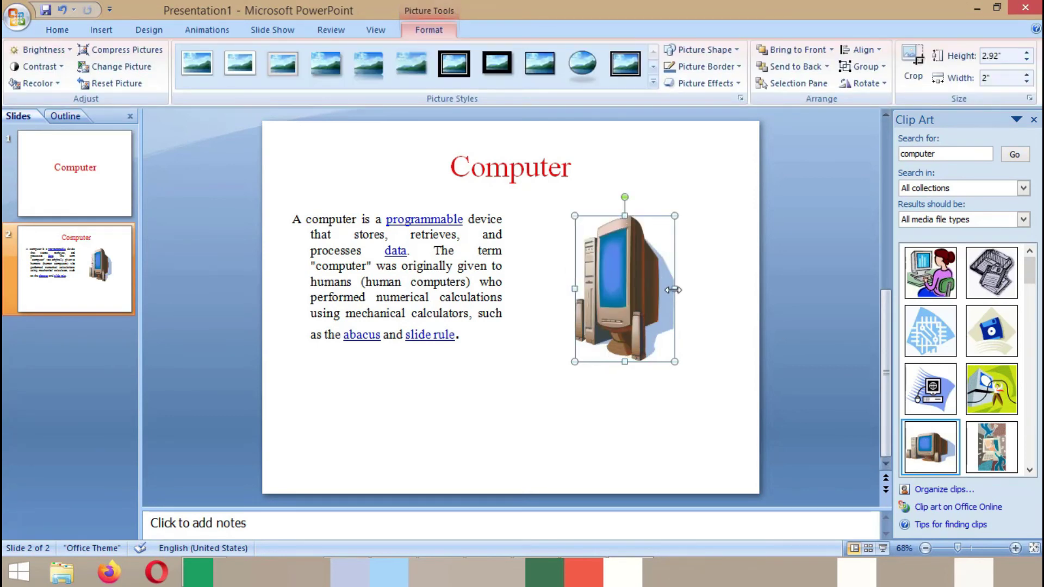
left_click_drag(675, 296, 731, 295)
left_click_drag(575, 293, 527, 294)
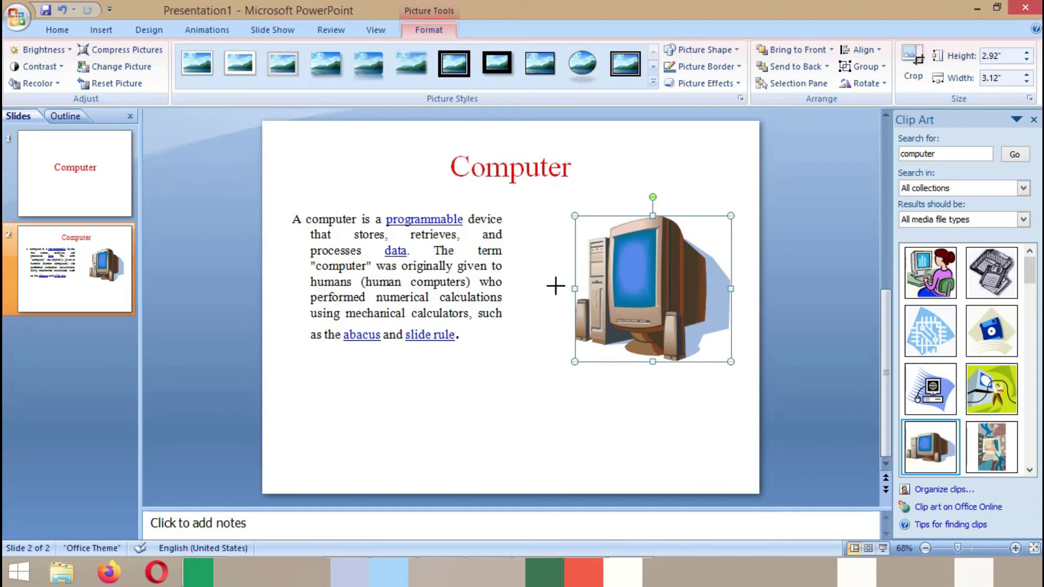
left_click_drag(628, 361, 629, 378)
left_click(772, 376)
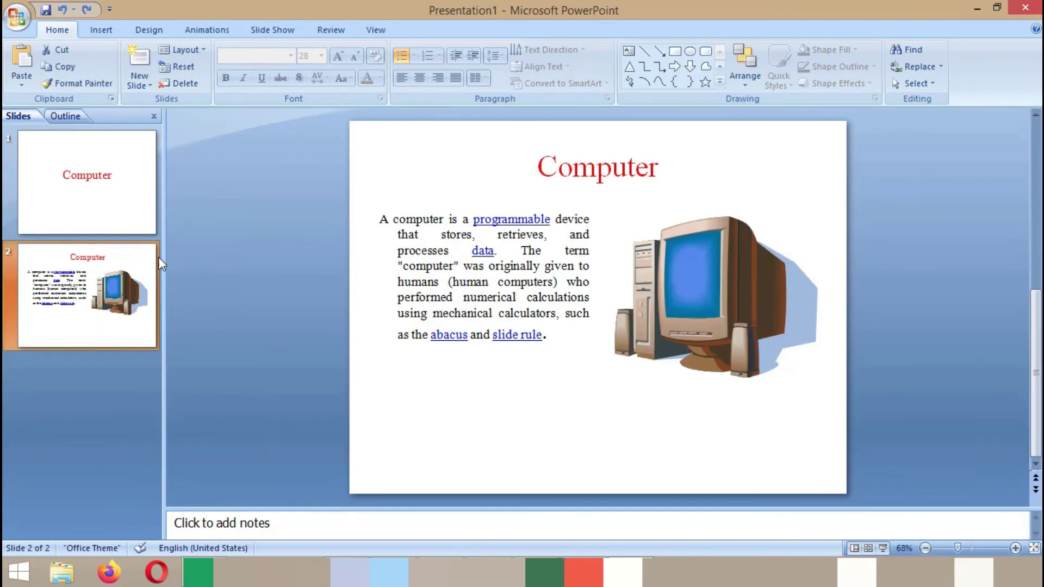
Step: Add a Title and Content slide 3 and paste the red 'Computer' title
right_click(129, 268)
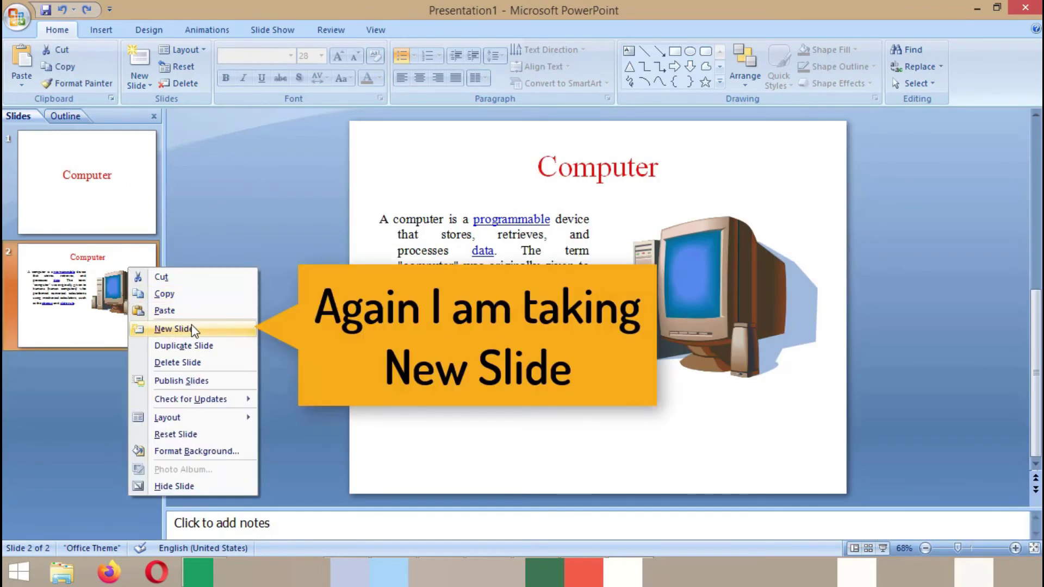
left_click(193, 328)
right_click(130, 386)
mouse_move(167, 301)
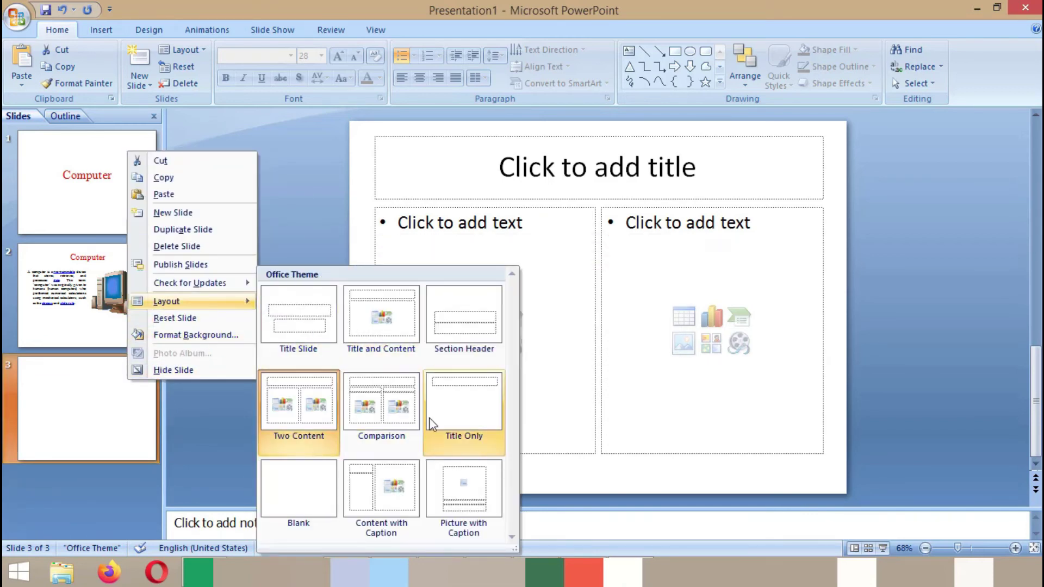
left_click(392, 315)
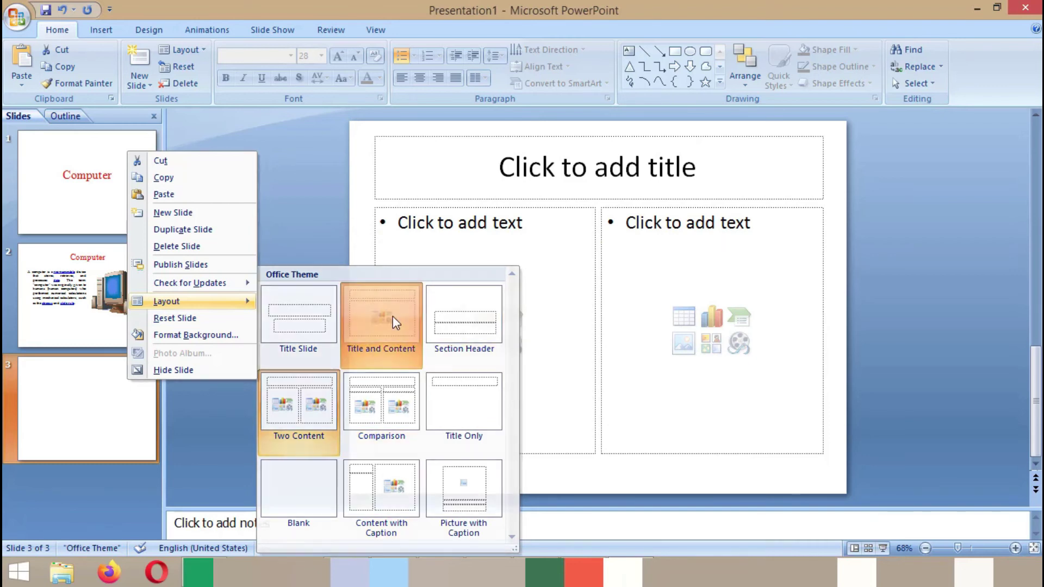
left_click(656, 178)
type("Computer")
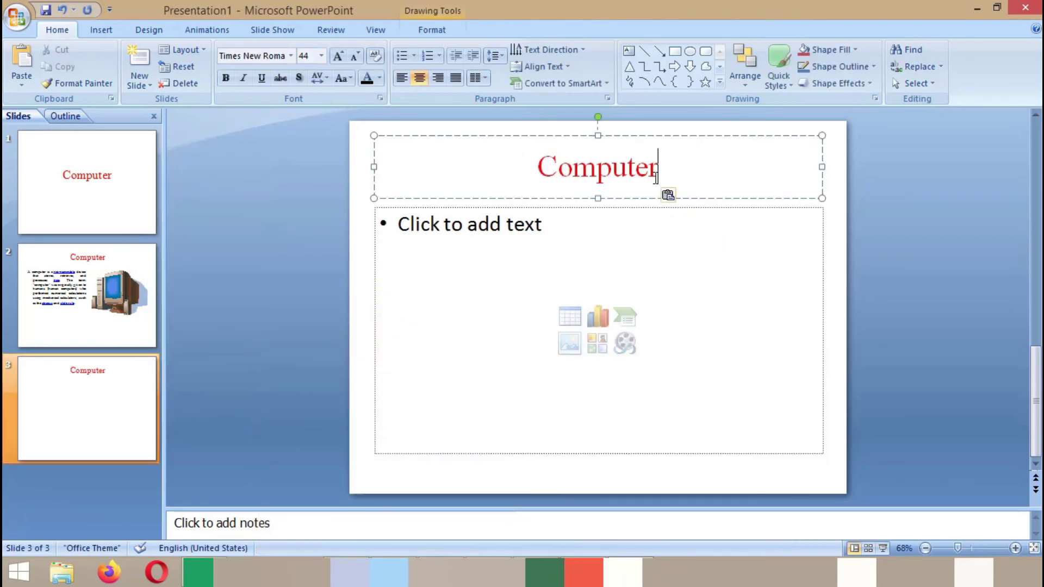
Step: Paste the paragraph about later computers into the body and remove its bullet
left_click(482, 241)
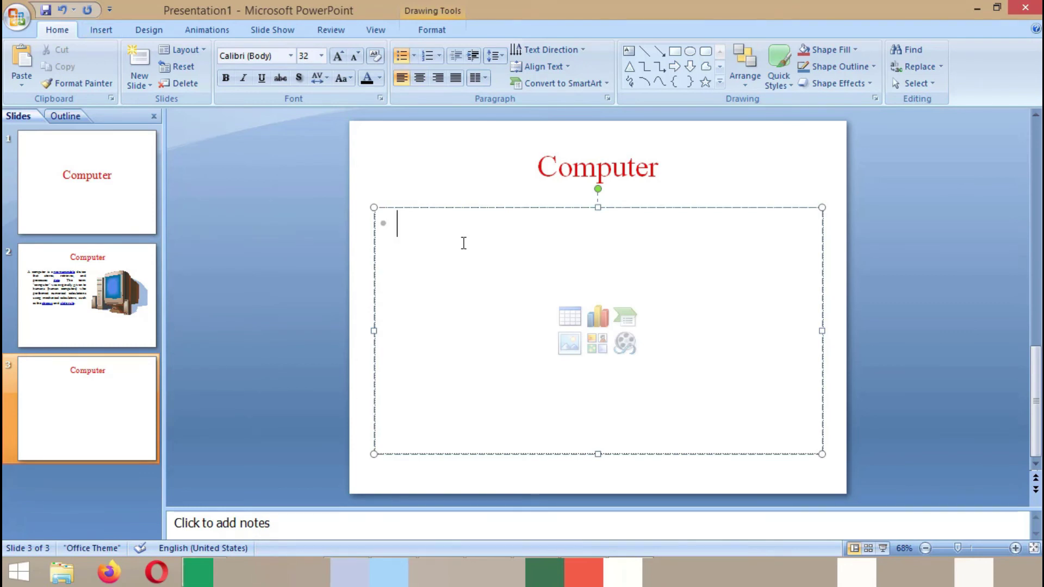
type("The term was later given to a mechanical device as they began replacing the human computers. Today's computers are electronic devices that accept data (input), process that data, produce output, and store (storage) the results.")
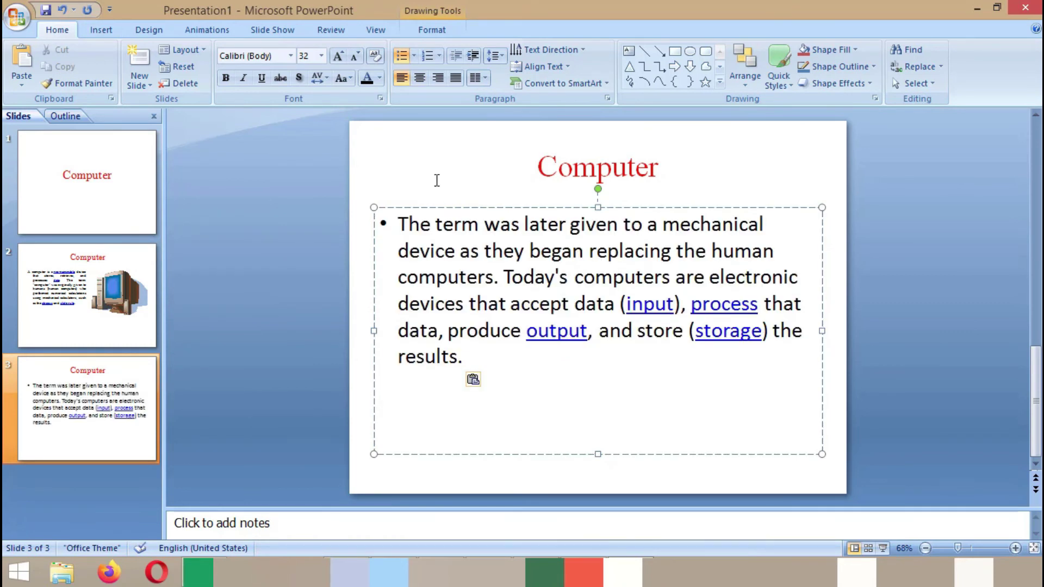
left_click_drag(397, 224, 472, 356)
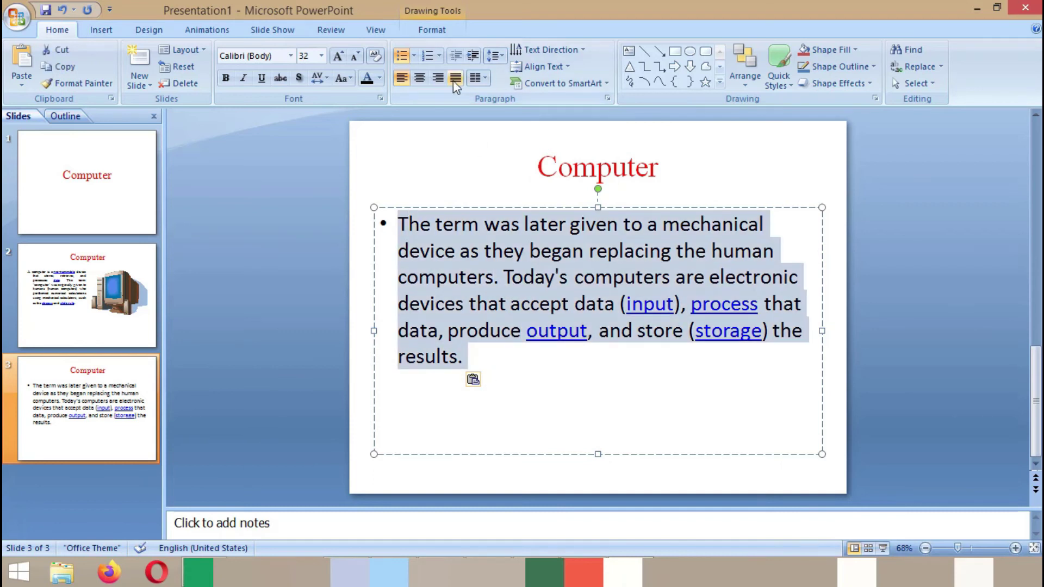
left_click(414, 56)
left_click(430, 101)
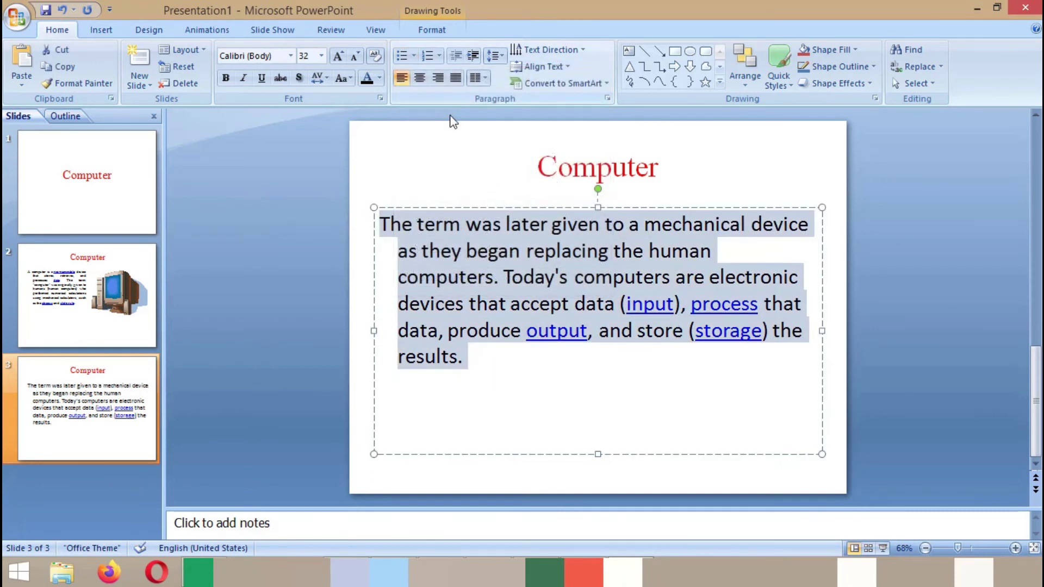
Step: Format the body paragraph as Times New Roman 20 and justify it
left_click(291, 55)
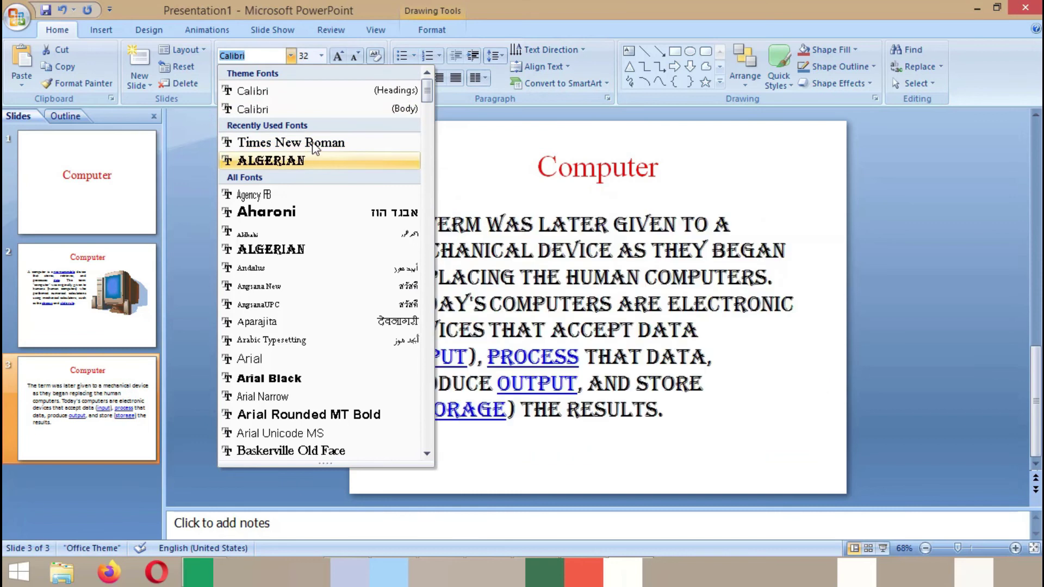
left_click(312, 142)
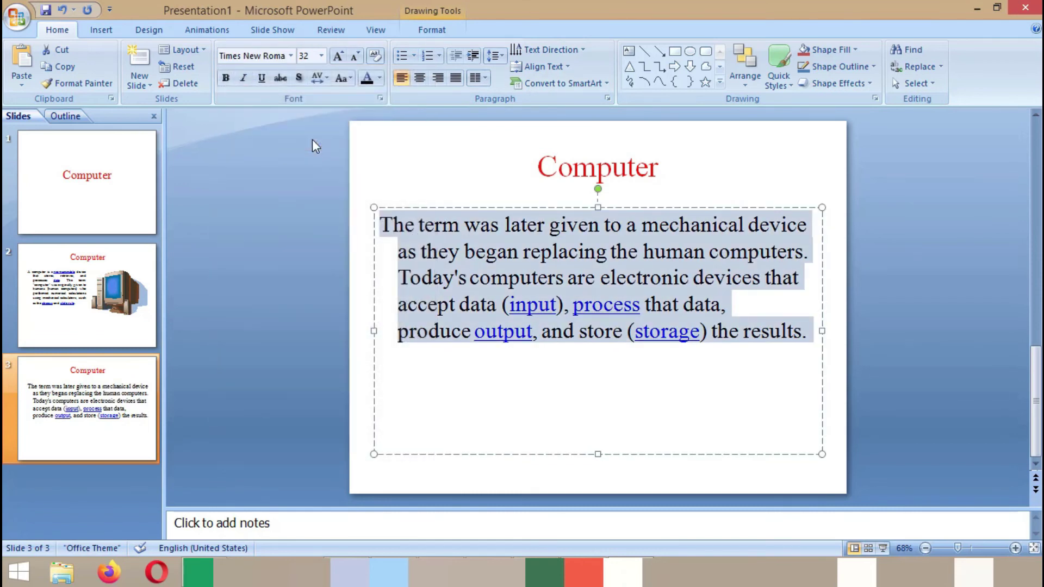
left_click(320, 56)
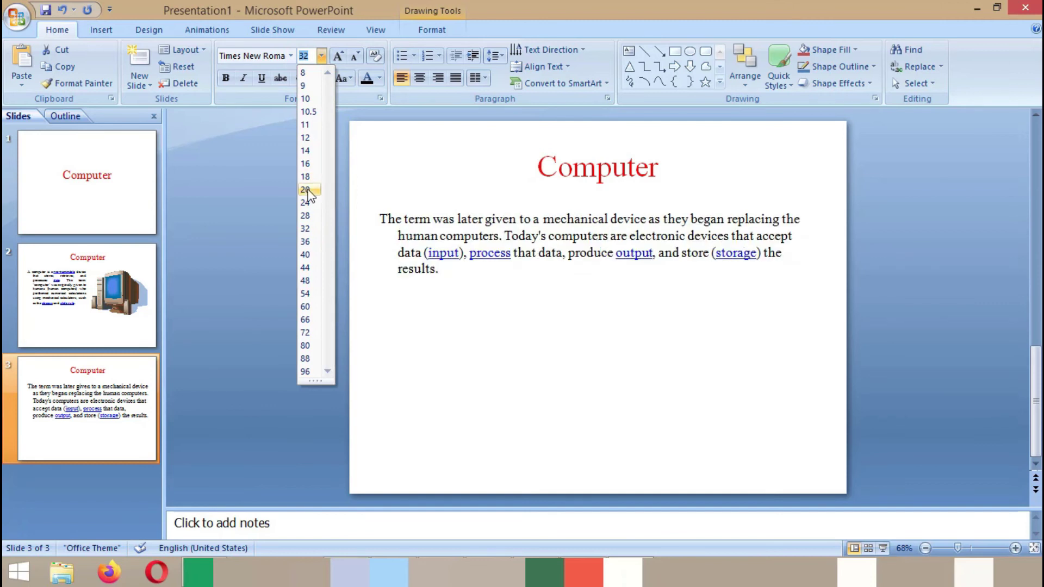
left_click(306, 189)
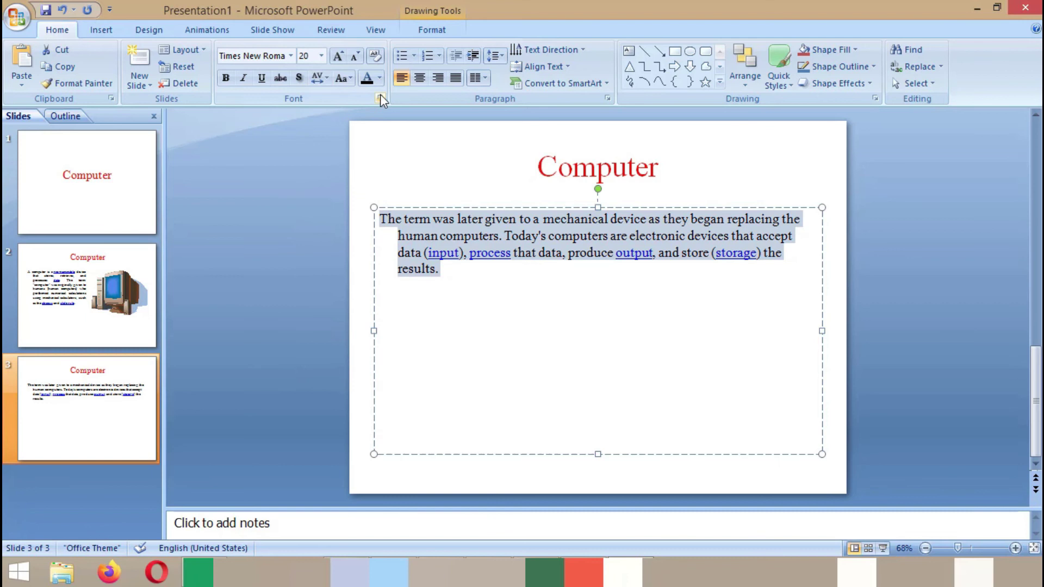
left_click(424, 266)
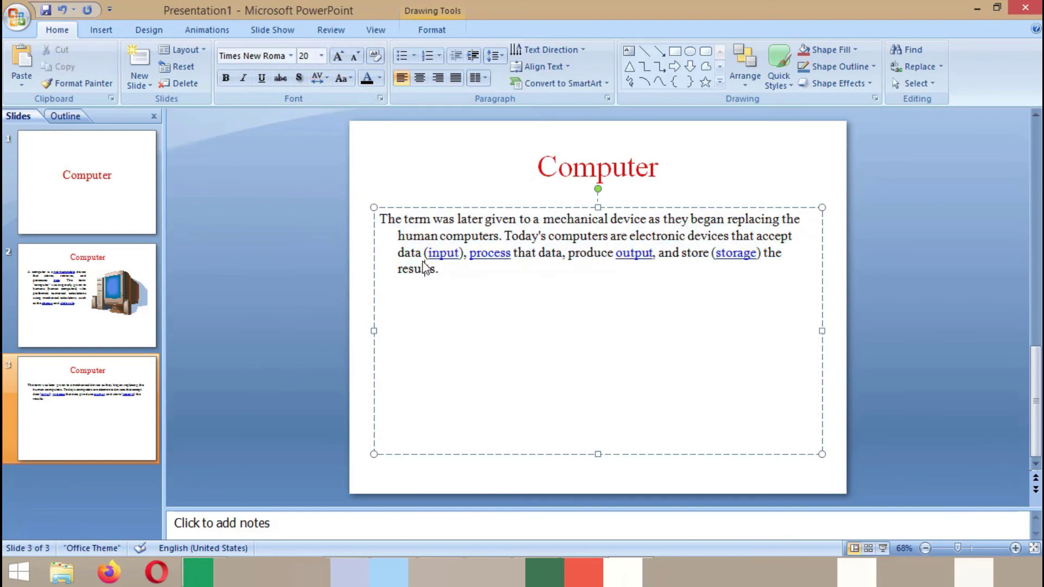
left_click_drag(384, 223, 446, 269)
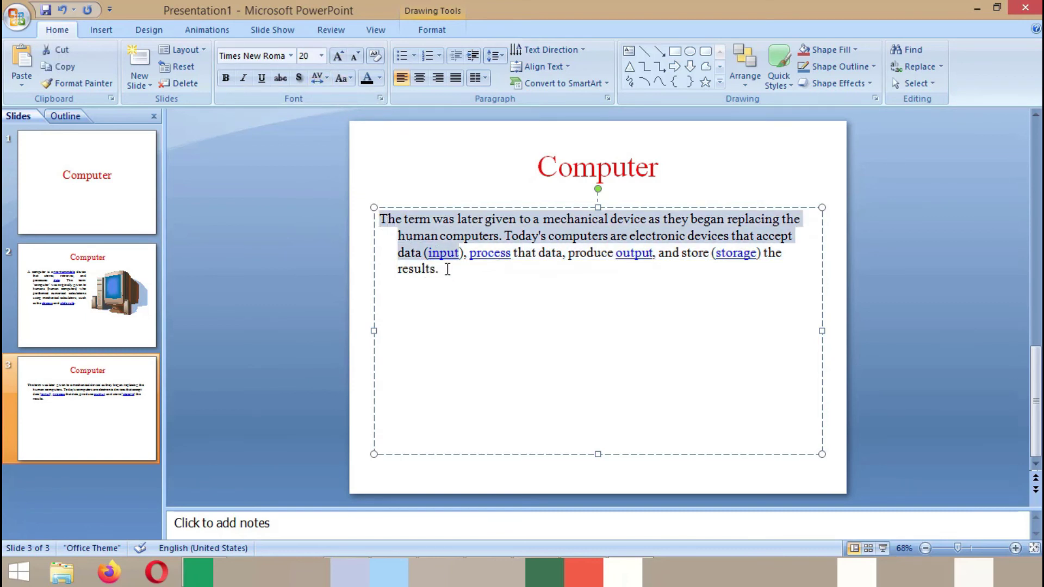
left_click(456, 78)
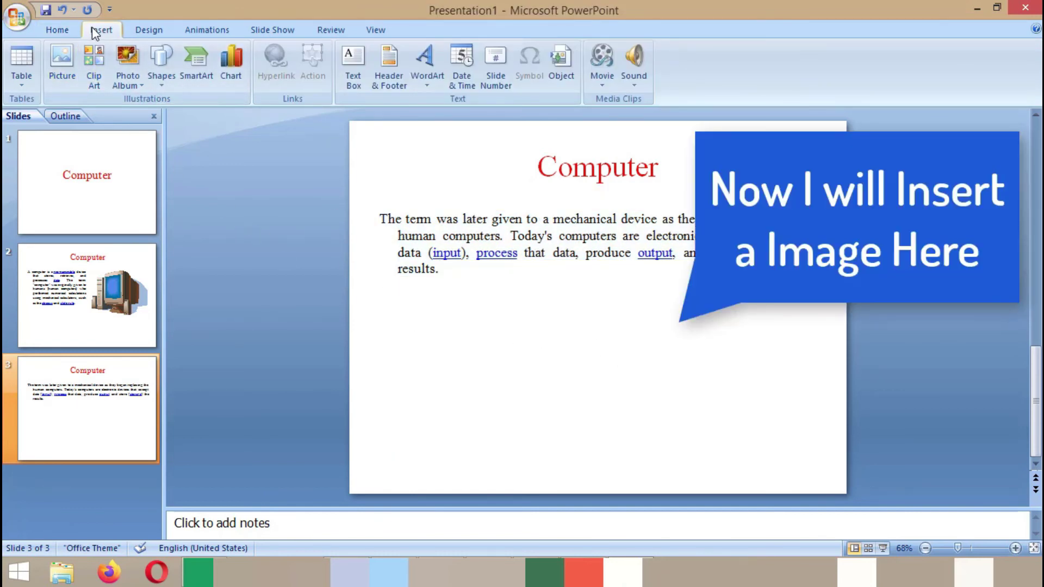
Step: Insert the personal computer system peripherals picture file onto slide 3
left_click(60, 62)
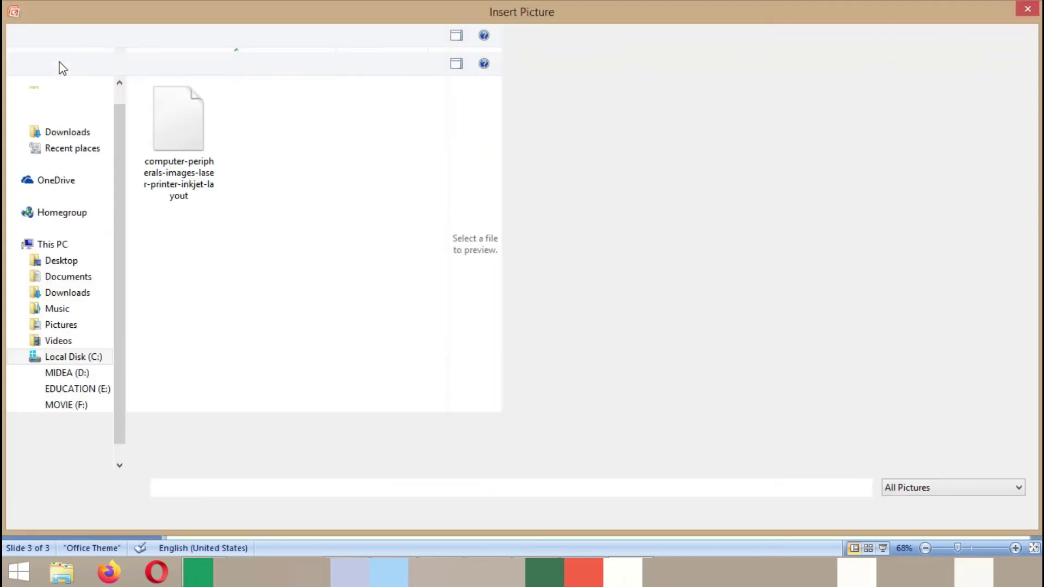
left_click(186, 145)
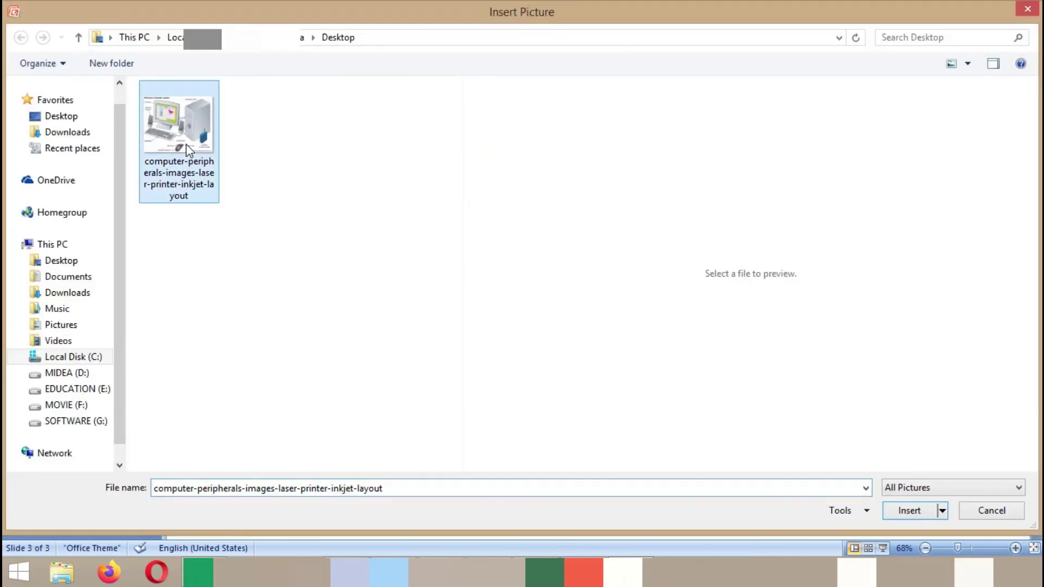
left_click(902, 514)
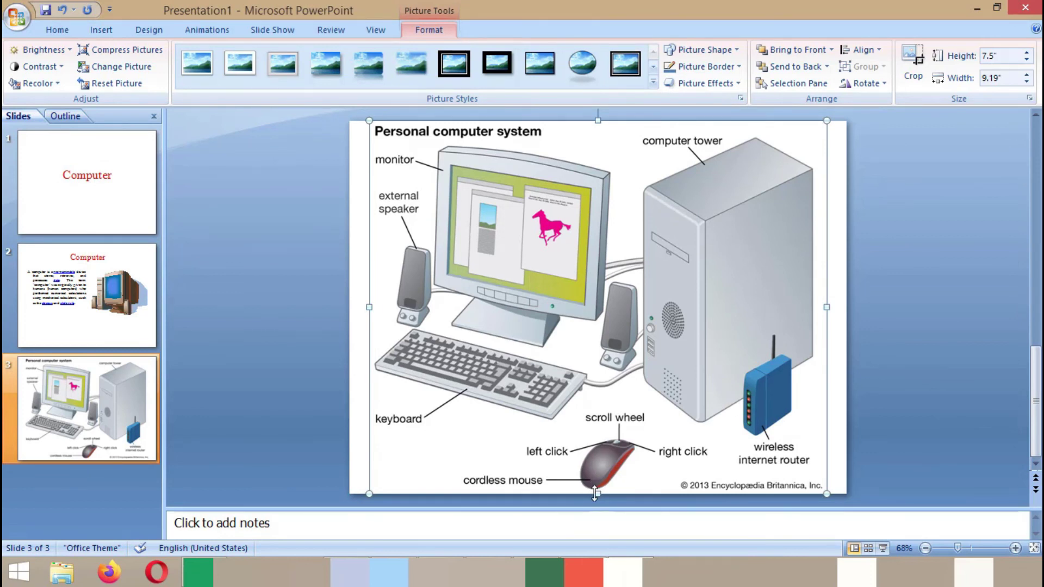
Step: Resize the picture to about 6 by 2.75 inches below the paragraph
left_click_drag(604, 462, 598, 432)
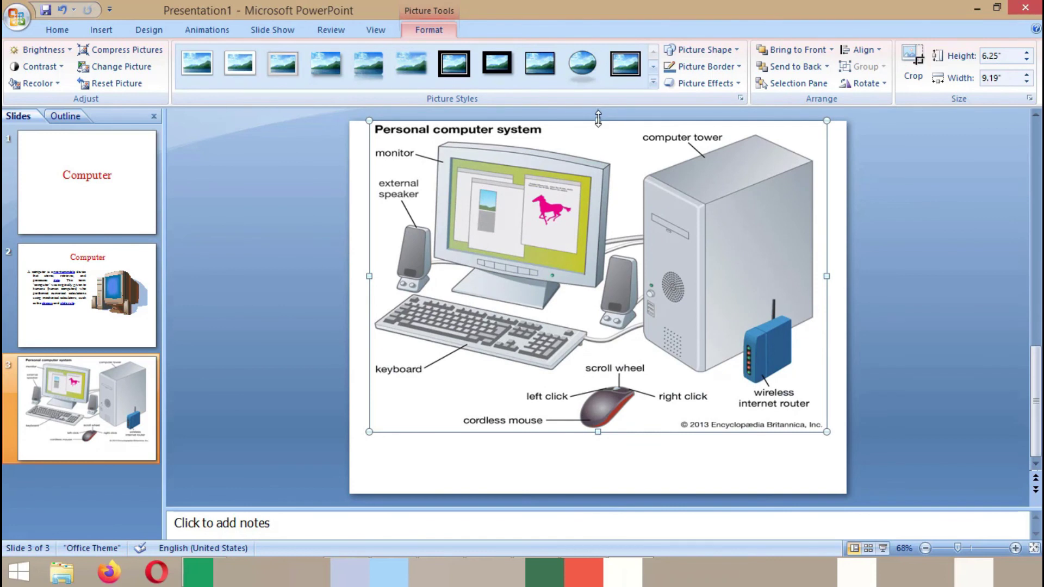
left_click_drag(598, 123, 599, 294)
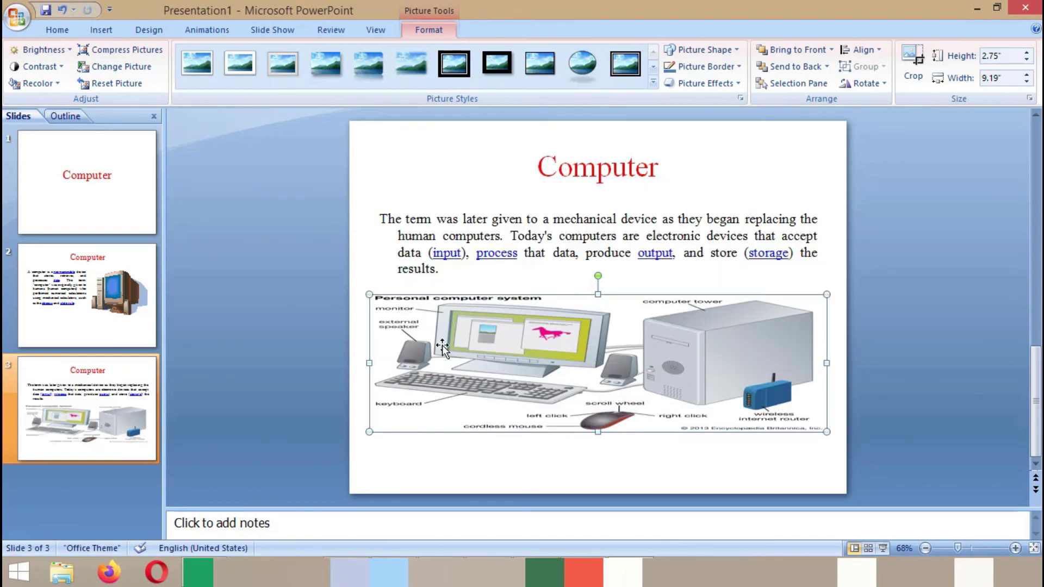
left_click_drag(396, 364, 448, 363)
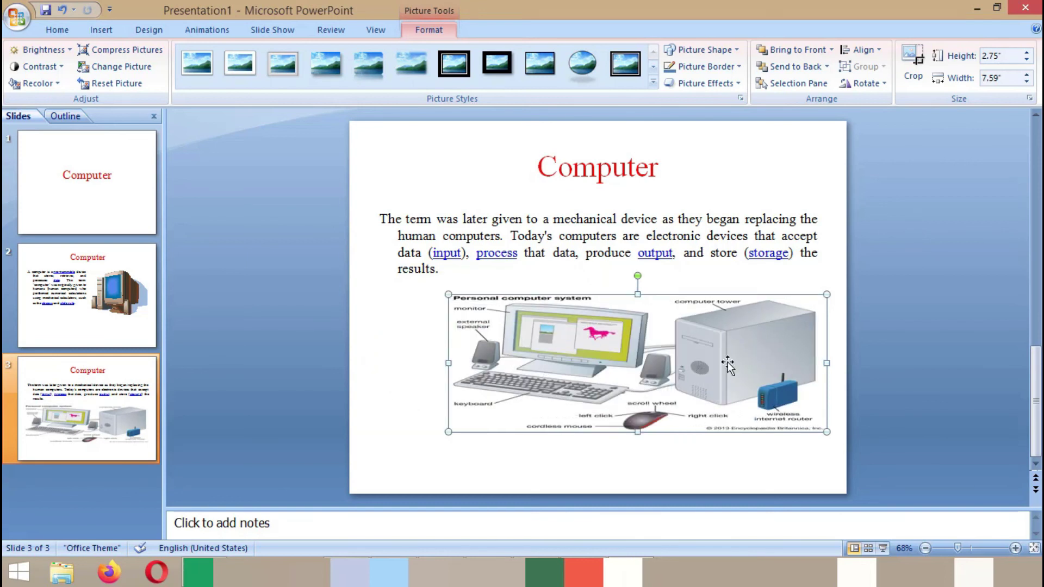
mouse_move(802, 364)
left_mouse_down()
mouse_move(731, 358)
mouse_move(750, 364)
left_mouse_up()
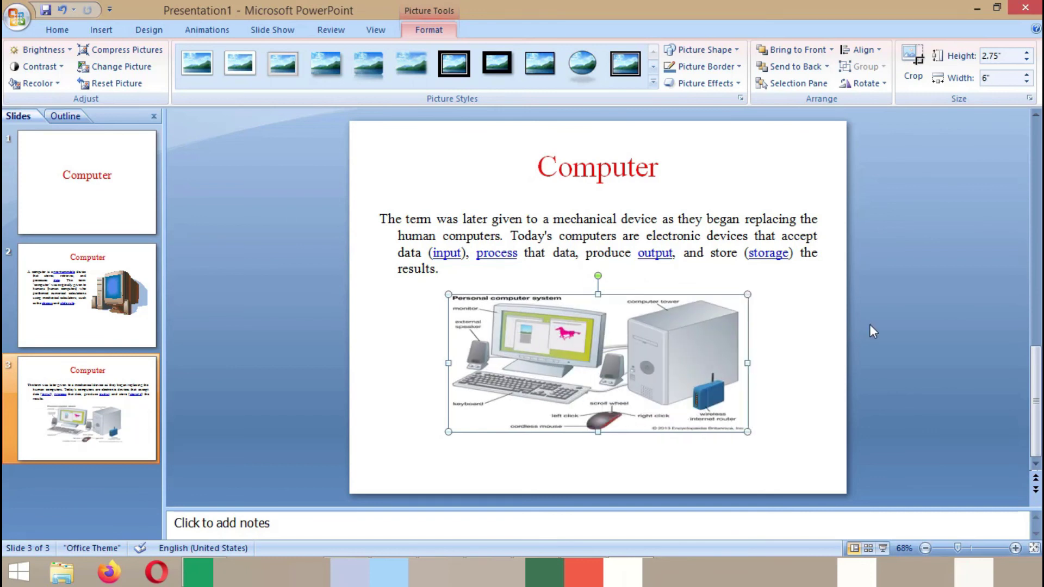
left_click(914, 316)
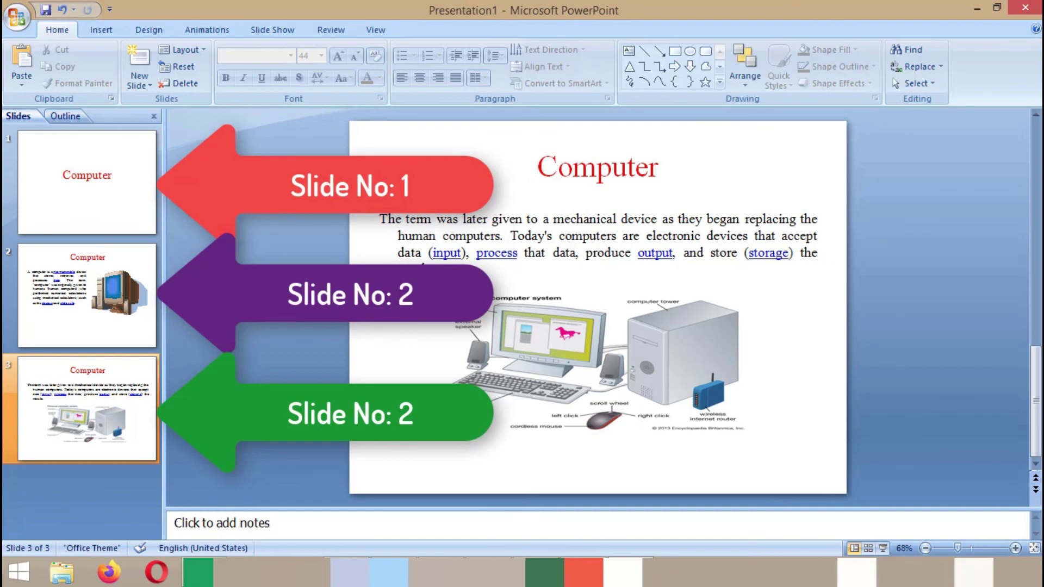
Step: Move the picture slide up to second place, making the clip-art slide third
left_click(101, 397)
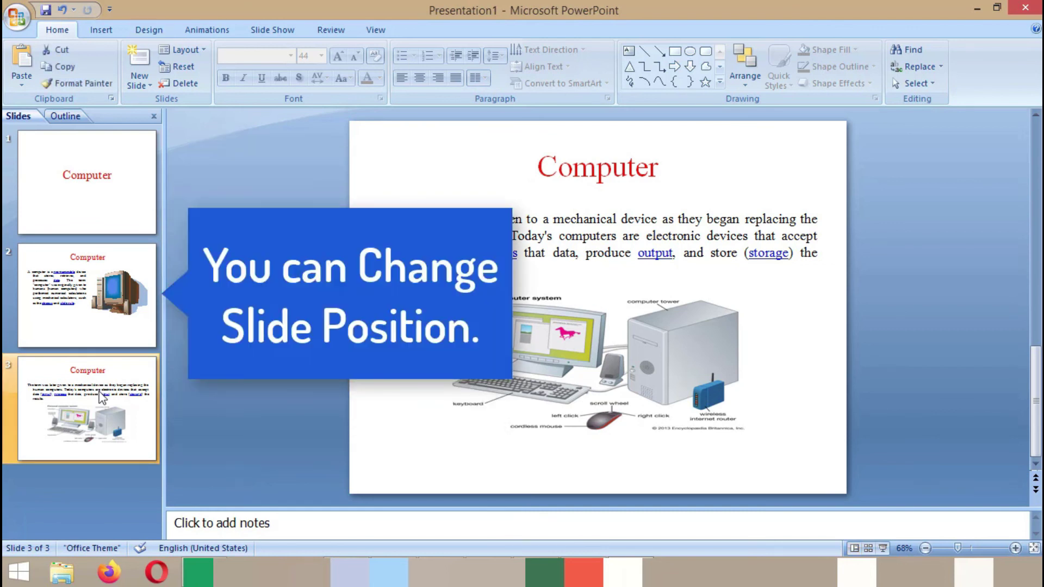
left_click_drag(101, 397, 79, 285)
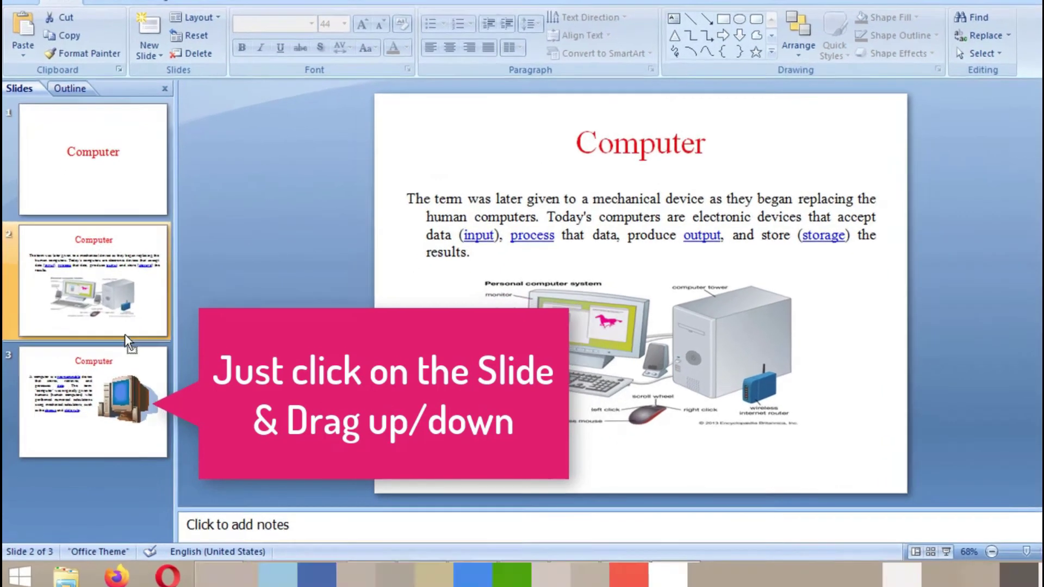
left_click_drag(125, 334, 128, 400)
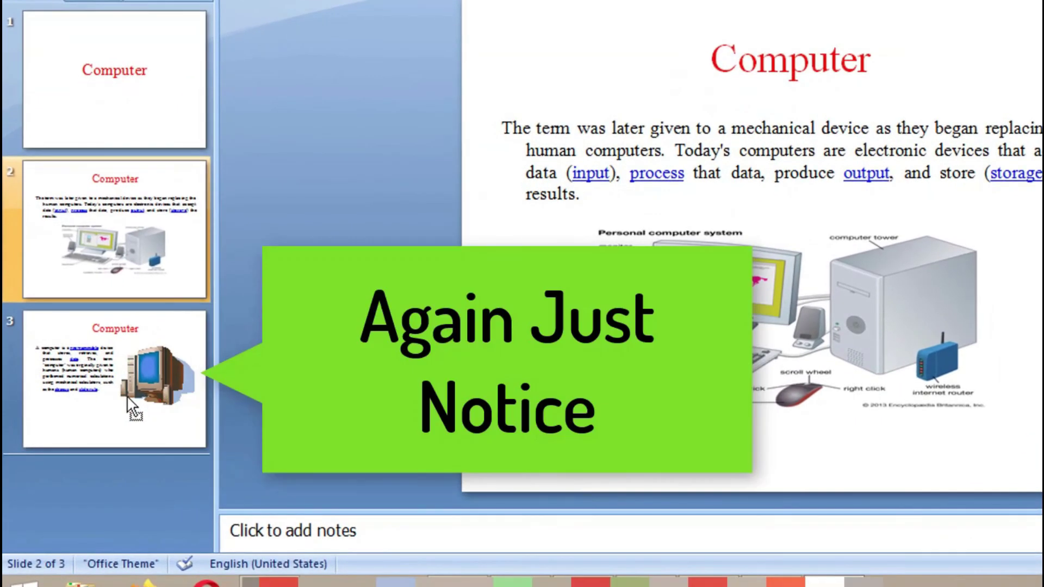